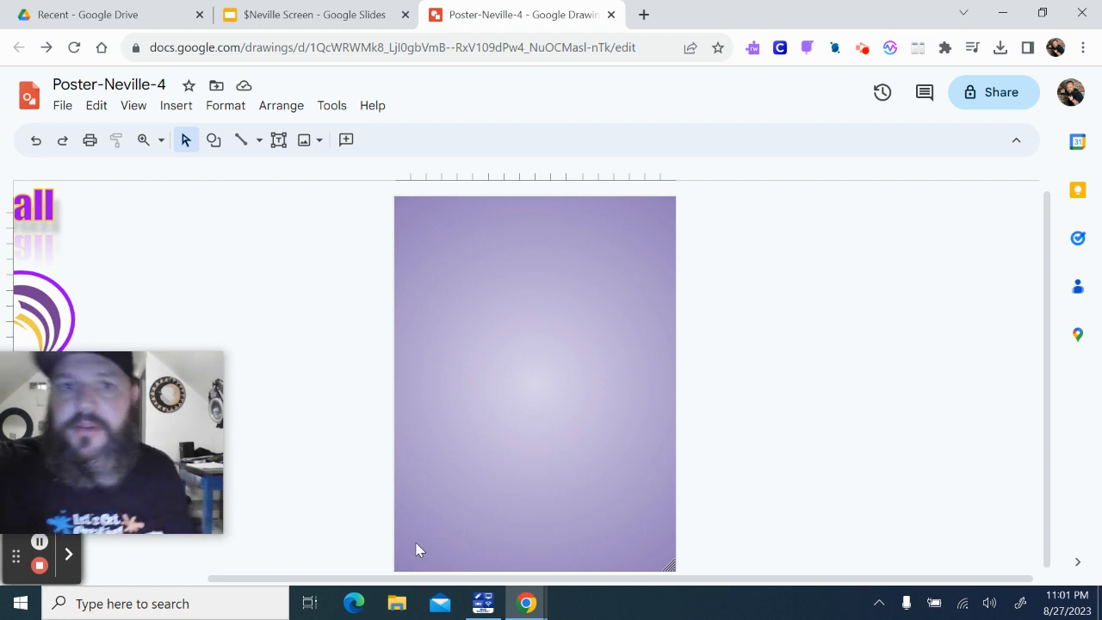
- Draw a circle in the upper-left area of the purple poster
{"action": "left_click", "coordinate": [213, 141]}
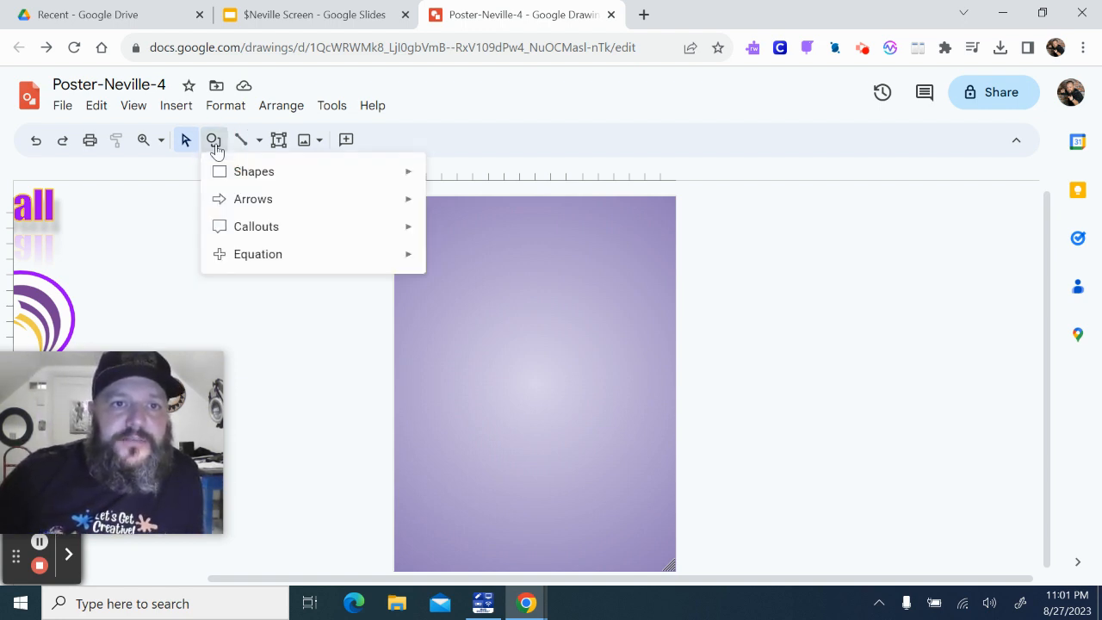
{"action": "mouse_move", "coordinate": [245, 231]}
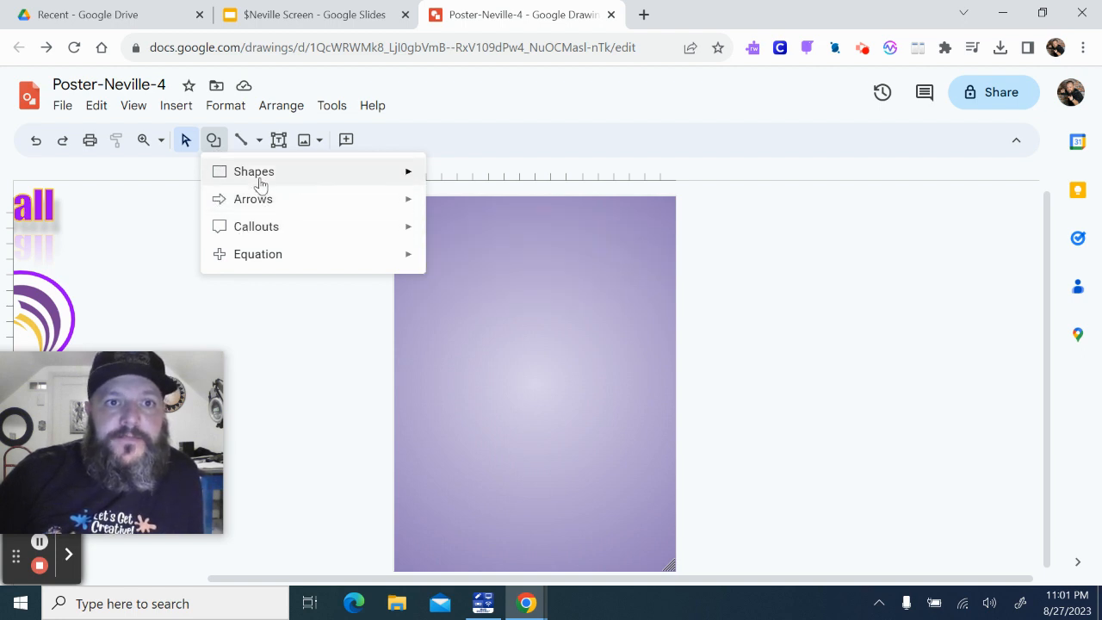
{"action": "mouse_move", "coordinate": [260, 185]}
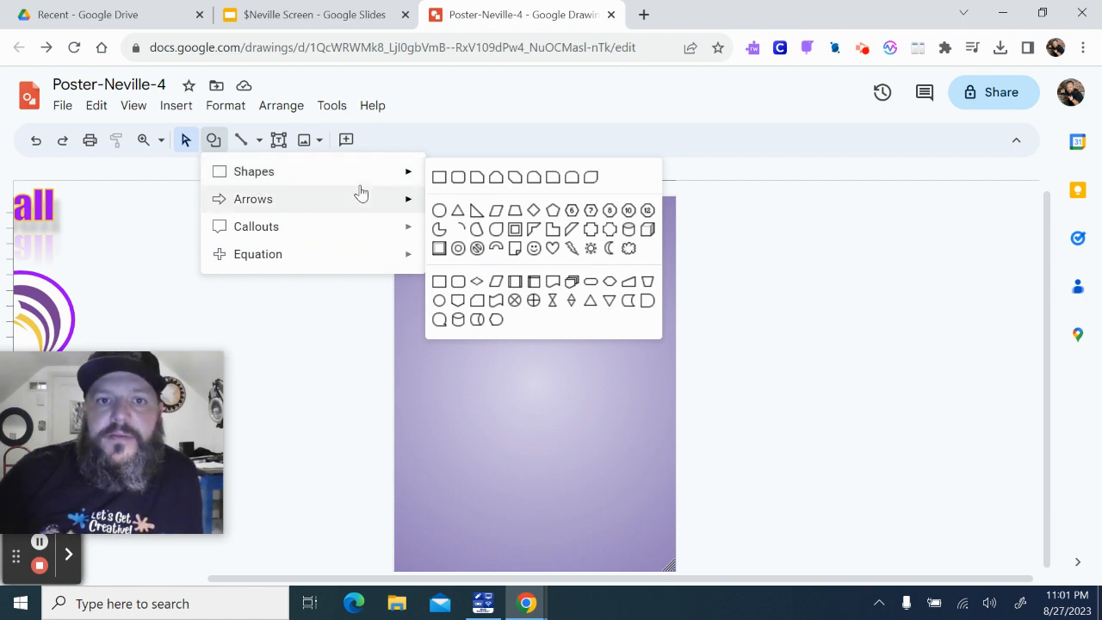
{"action": "left_click", "coordinate": [439, 210]}
{"action": "mouse_move", "coordinate": [412, 223]}
{"action": "left_mouse_down"}
{"action": "mouse_move", "coordinate": [456, 287]}
{"action": "mouse_move", "coordinate": [529, 340]}
{"action": "left_mouse_up"}
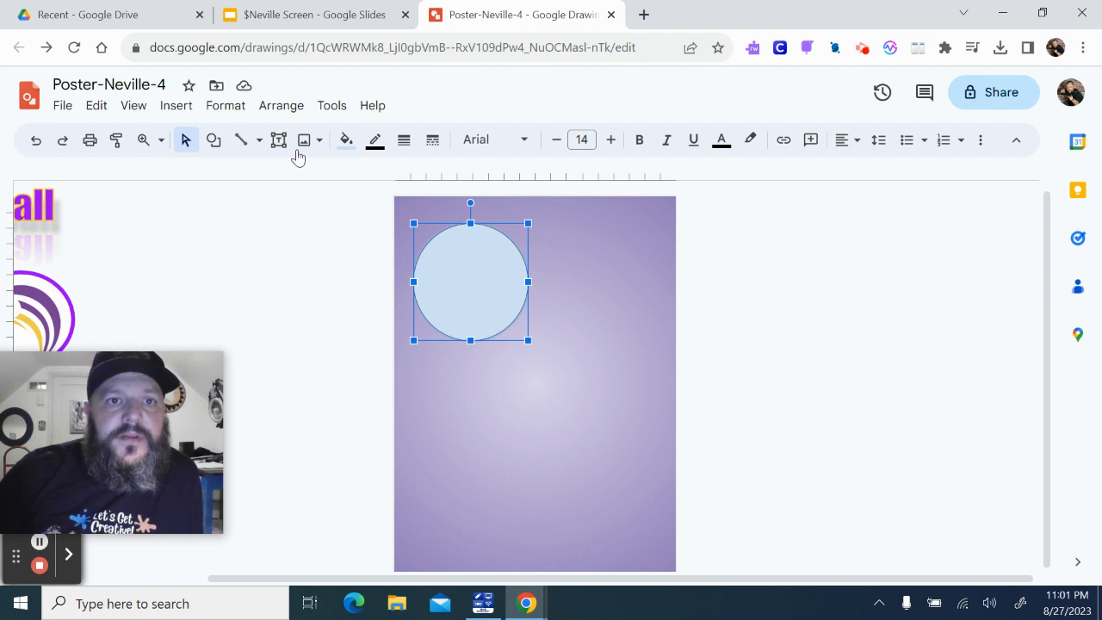
- Draw a large triangle near the poster's centre, just below and to the right of the circle
{"action": "left_click", "coordinate": [217, 148]}
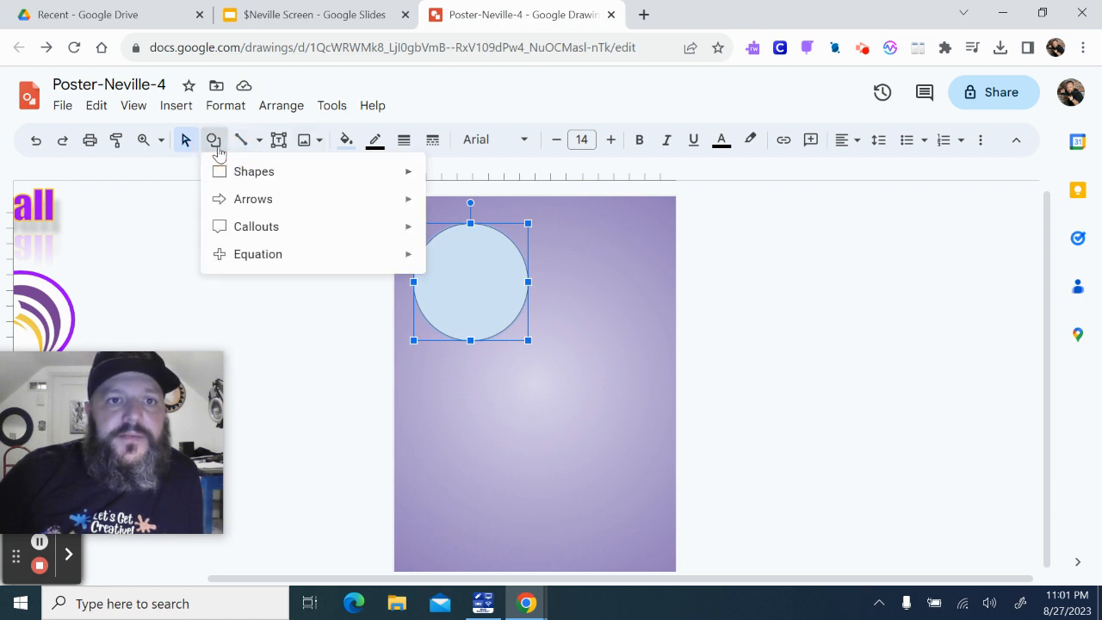
{"action": "mouse_move", "coordinate": [236, 172]}
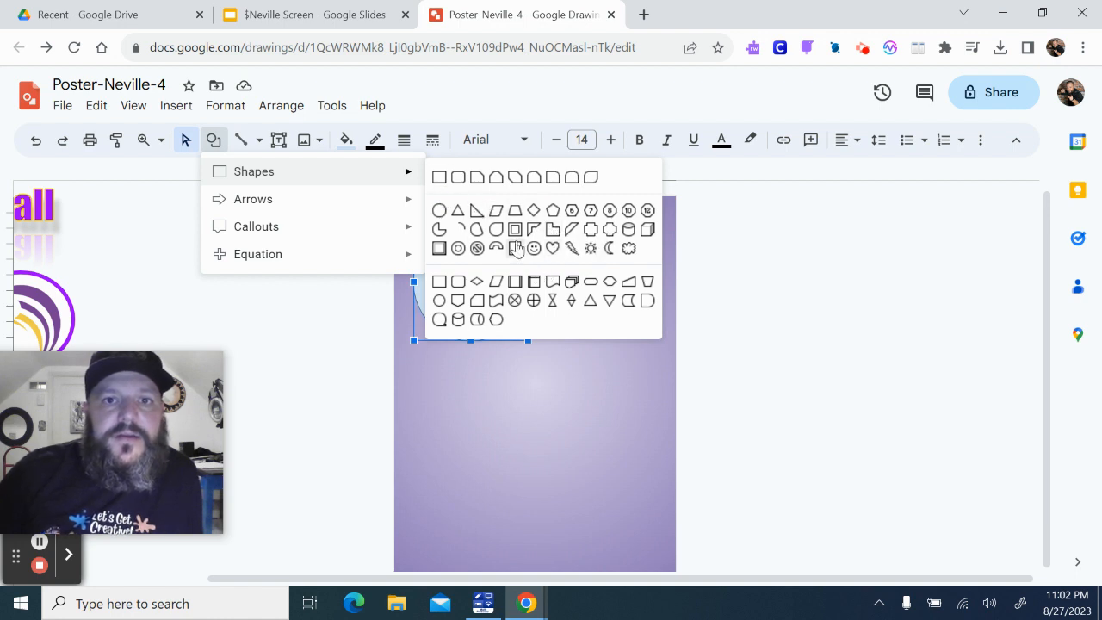
{"action": "left_click", "coordinate": [456, 211]}
{"action": "left_click_drag", "start_coordinate": [472, 307], "coordinate": [641, 476]}
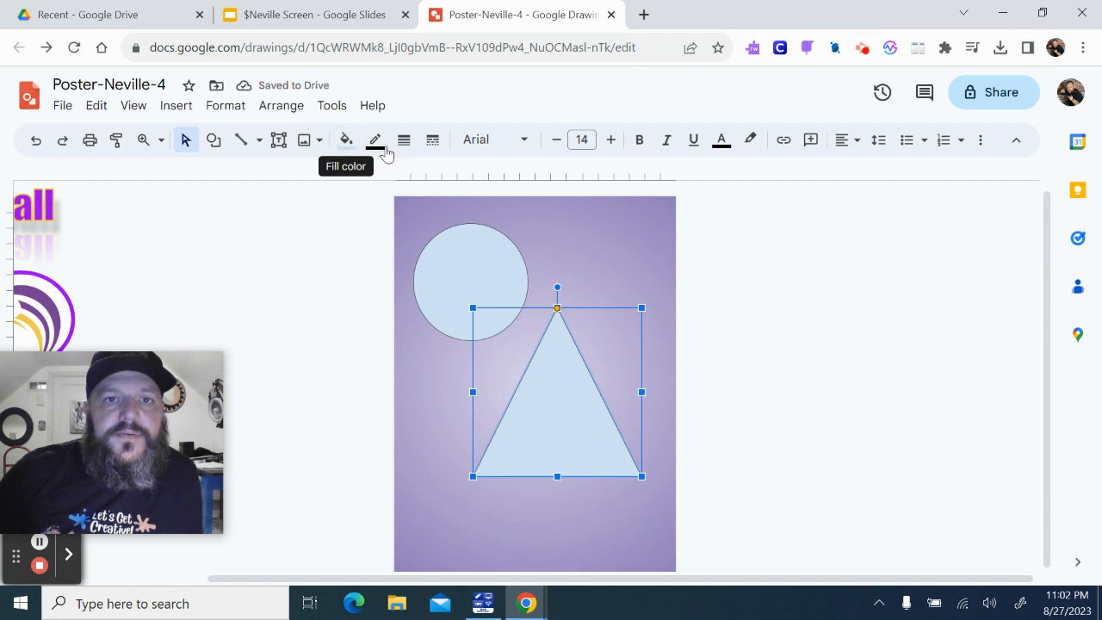
- Draw a wide right-pointing block arrow across the middle of the triangle
{"action": "left_click", "coordinate": [215, 142]}
{"action": "mouse_move", "coordinate": [252, 205]}
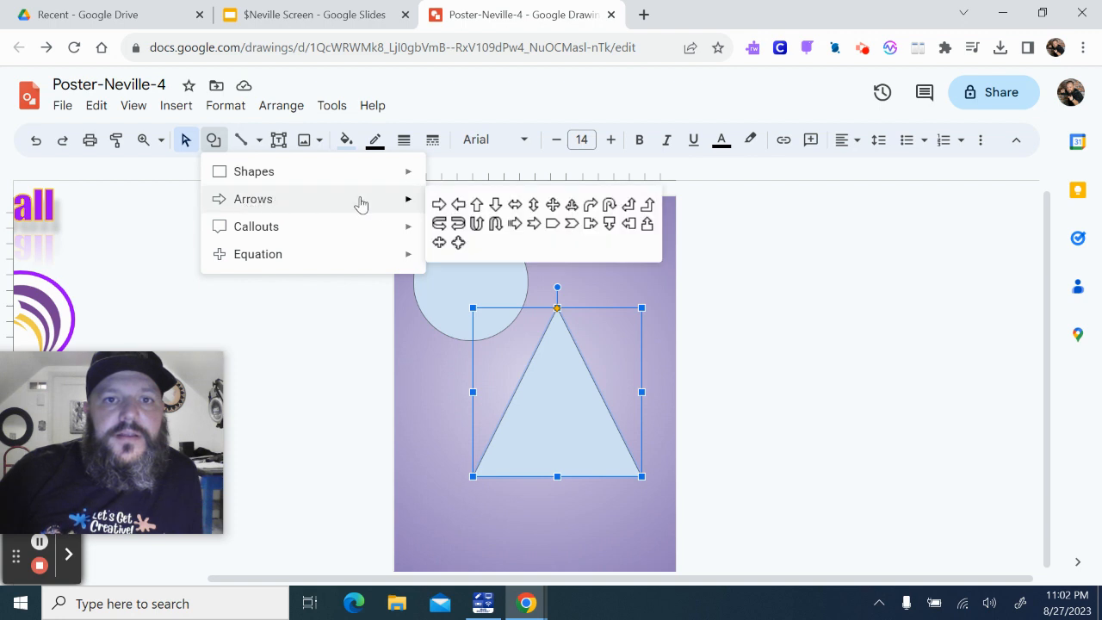
{"action": "left_click", "coordinate": [436, 204]}
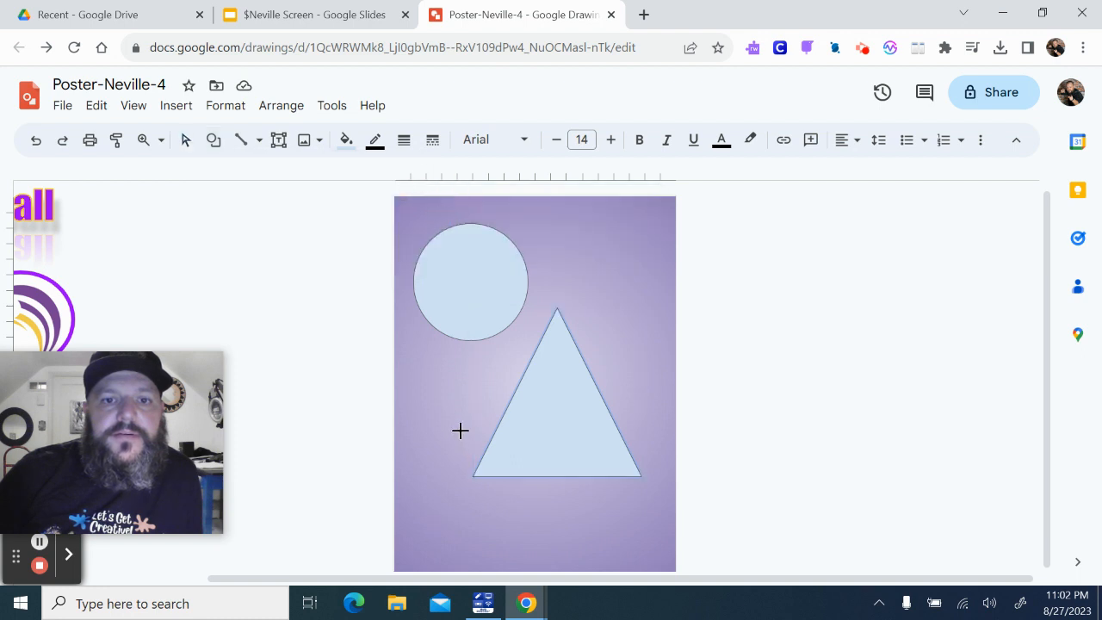
{"action": "left_click_drag", "start_coordinate": [435, 375], "coordinate": [658, 453]}
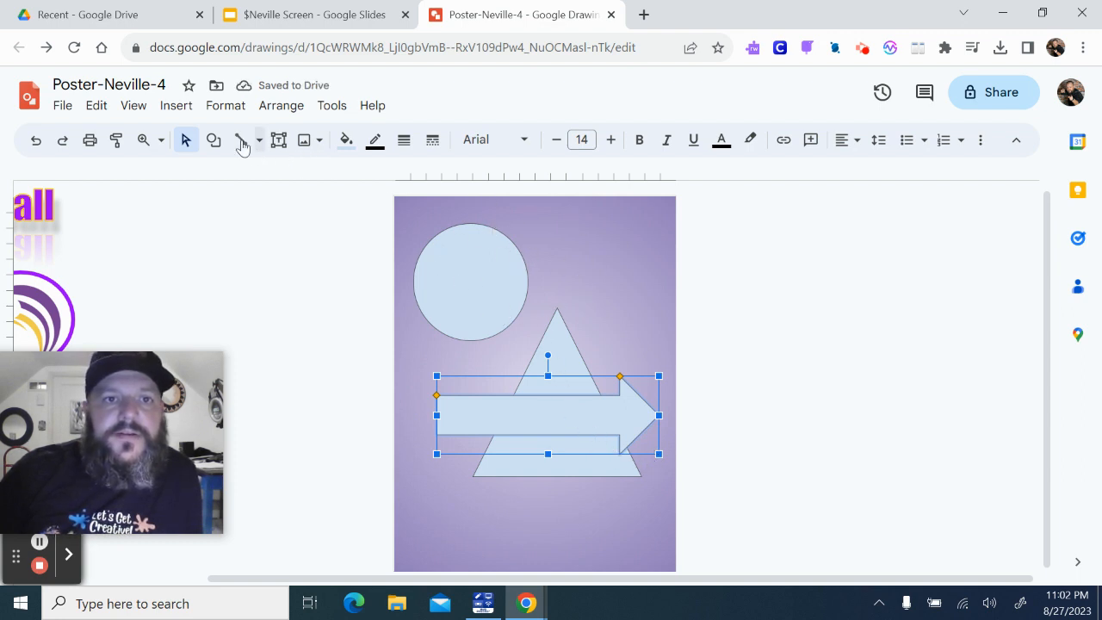
- Draw a large heart in the poster's upper half, overlapping the circle and the triangle's tip
{"action": "left_click", "coordinate": [214, 143]}
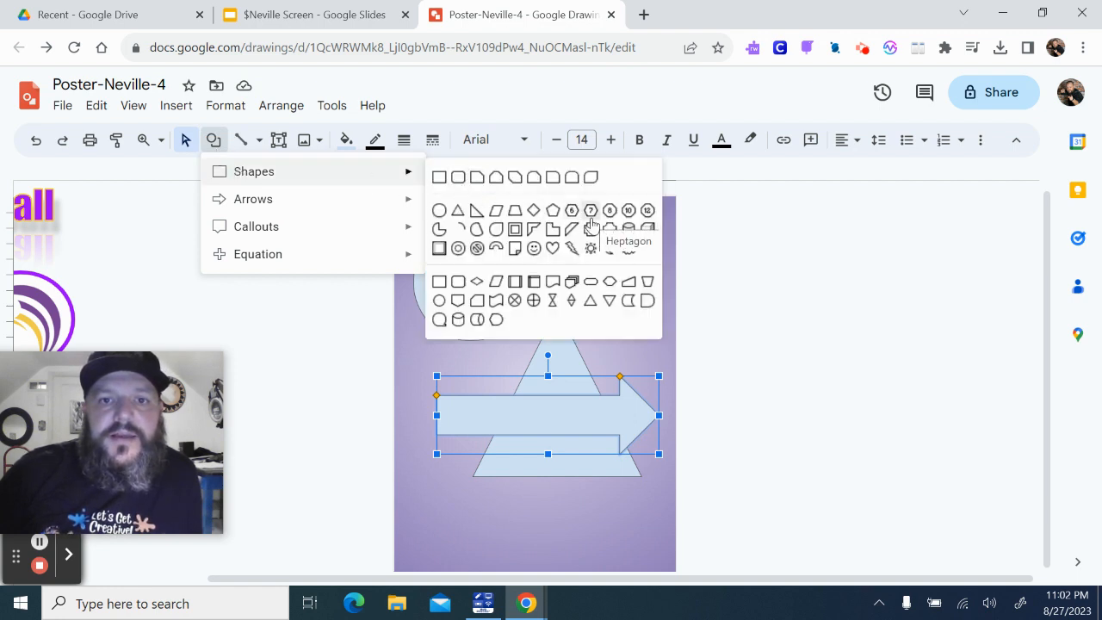
{"action": "left_click", "coordinate": [551, 248]}
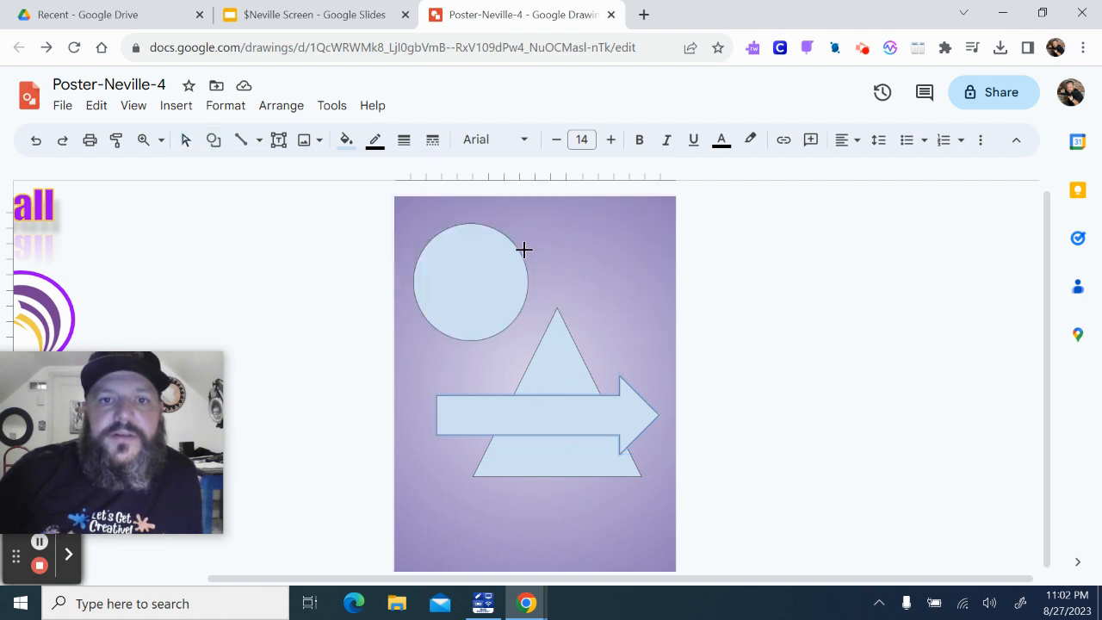
{"action": "left_click_drag", "start_coordinate": [486, 219], "coordinate": [638, 370]}
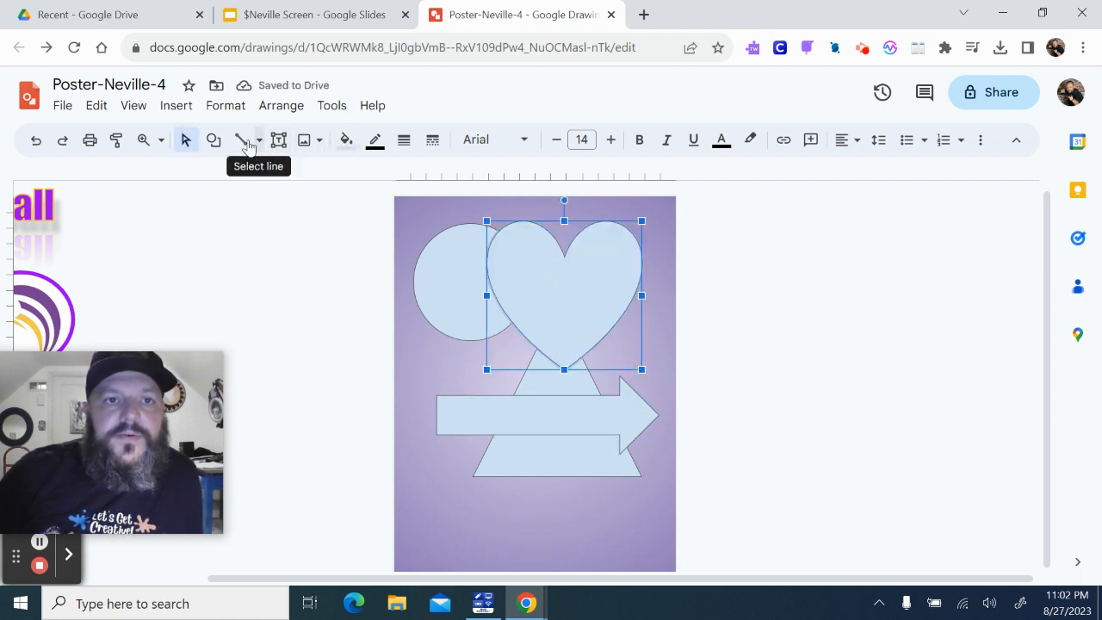
- Draw a crescent moon in the poster's lower half and move it to the lower-left area
{"action": "left_click", "coordinate": [214, 142]}
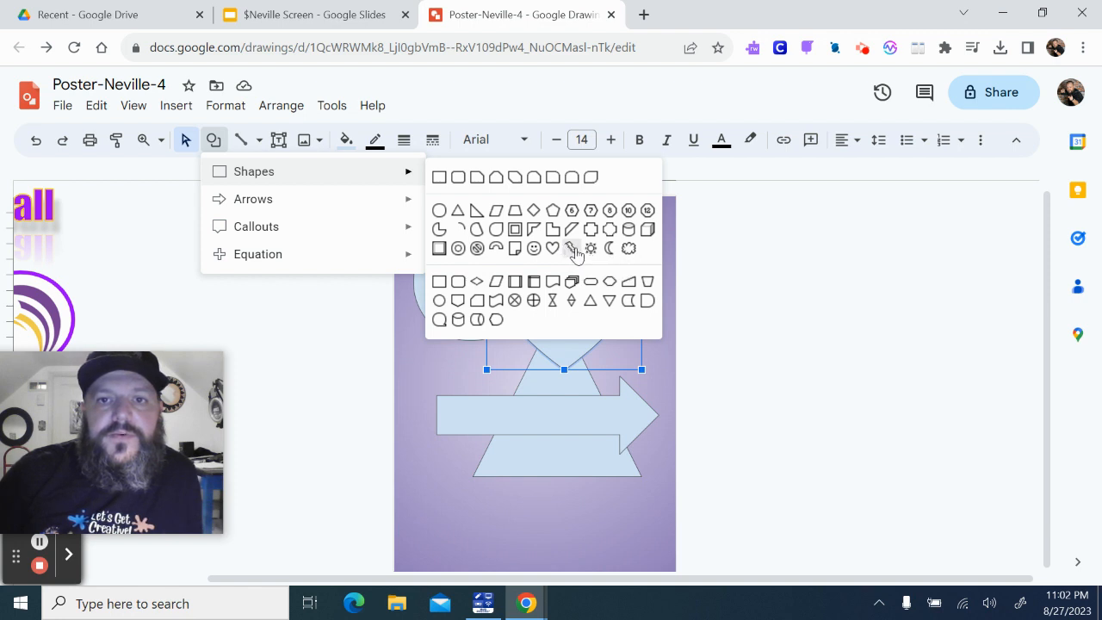
{"action": "left_click", "coordinate": [610, 248]}
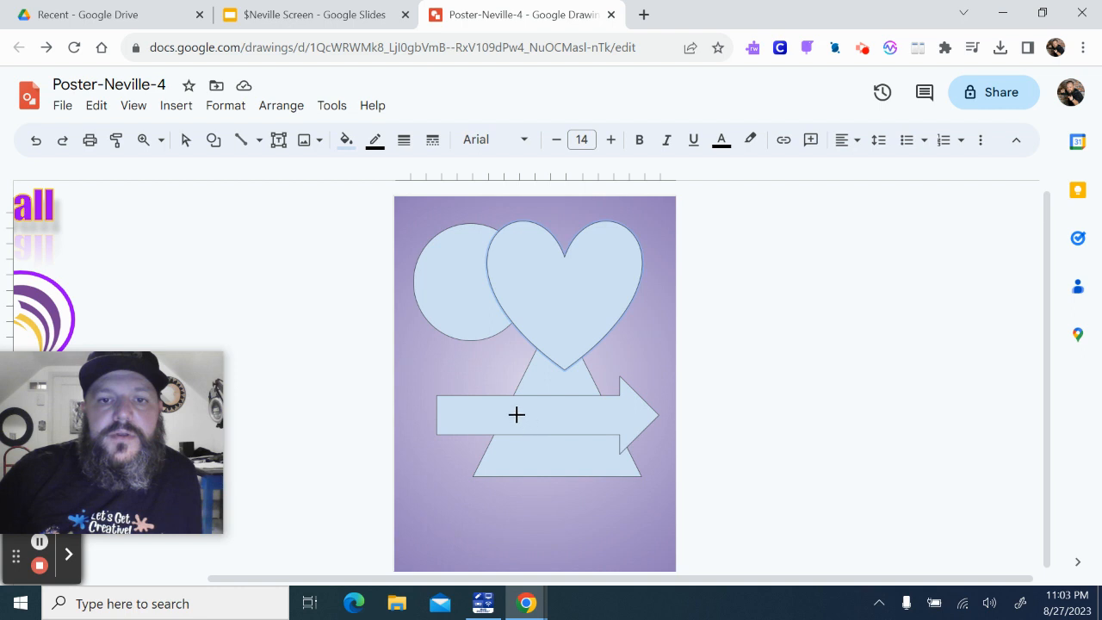
{"action": "mouse_move", "coordinate": [516, 415]}
{"action": "left_mouse_down"}
{"action": "mouse_move", "coordinate": [542, 463]}
{"action": "mouse_move", "coordinate": [647, 549]}
{"action": "left_mouse_up"}
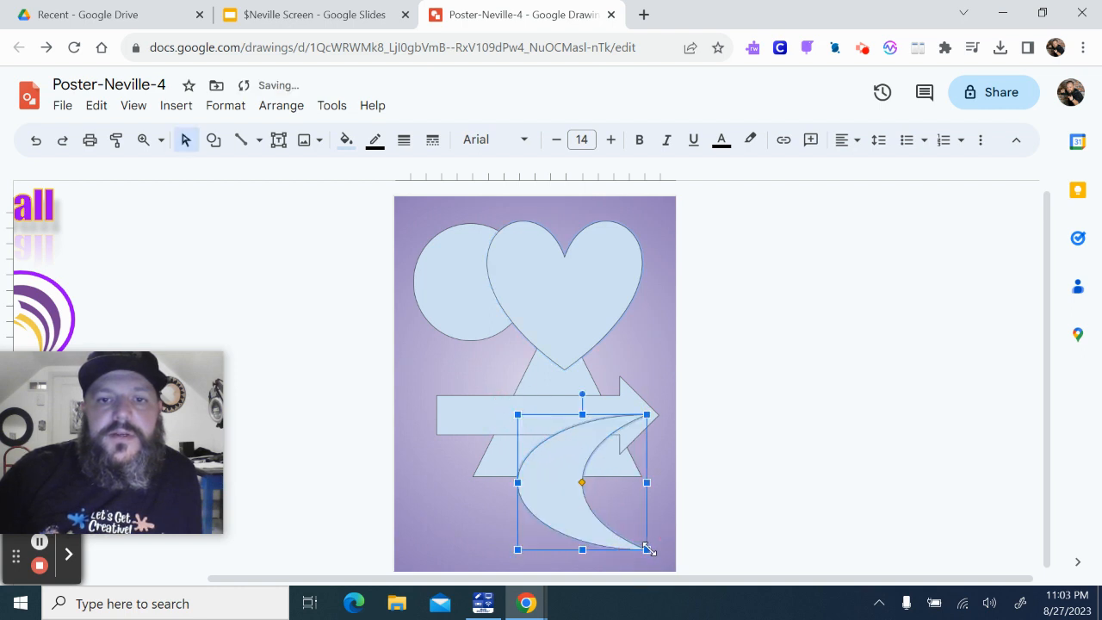
{"action": "left_click_drag", "start_coordinate": [548, 487], "coordinate": [450, 499]}
- Duplicate the circle into the poster's lower-right corner and shrink the copy to fit below the triangle
{"action": "left_click", "coordinate": [441, 297]}
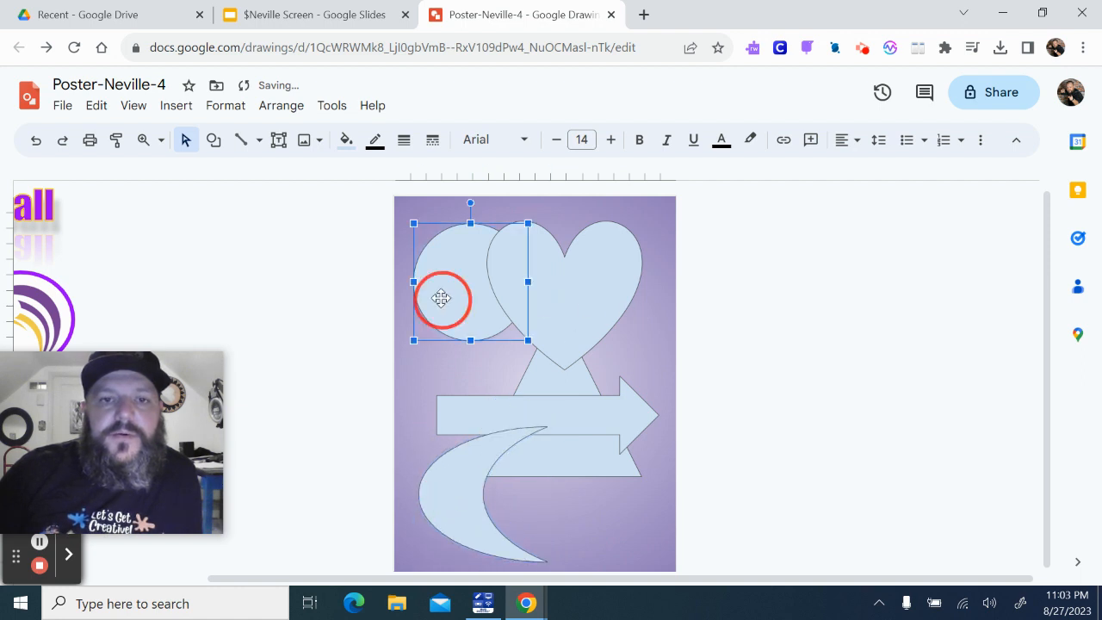
{"action": "right_click", "coordinate": [446, 302]}
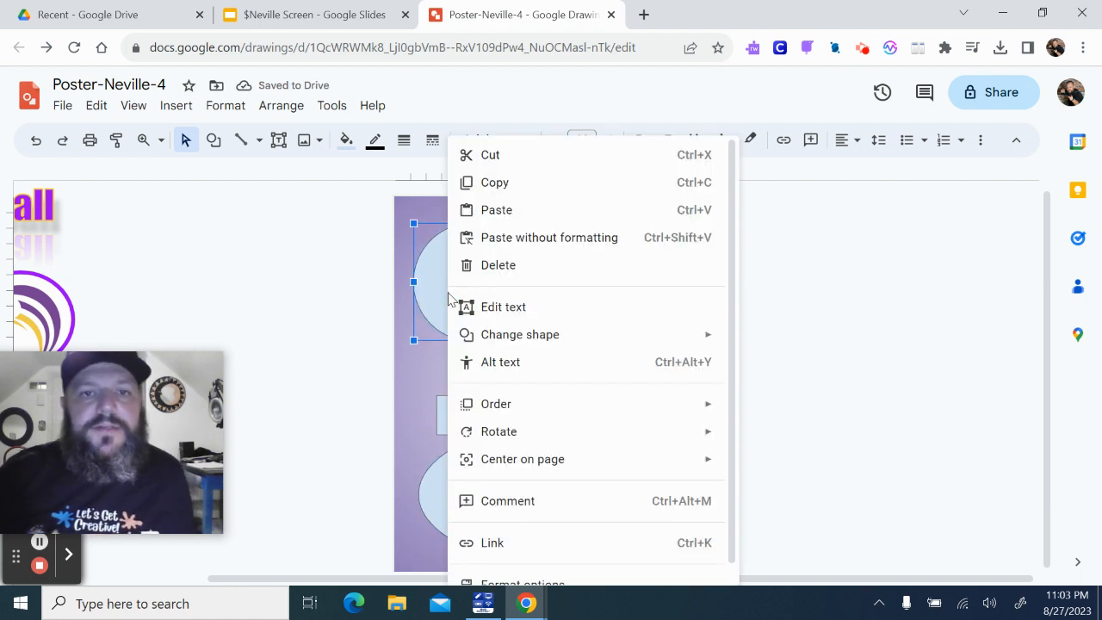
{"action": "left_click", "coordinate": [472, 184]}
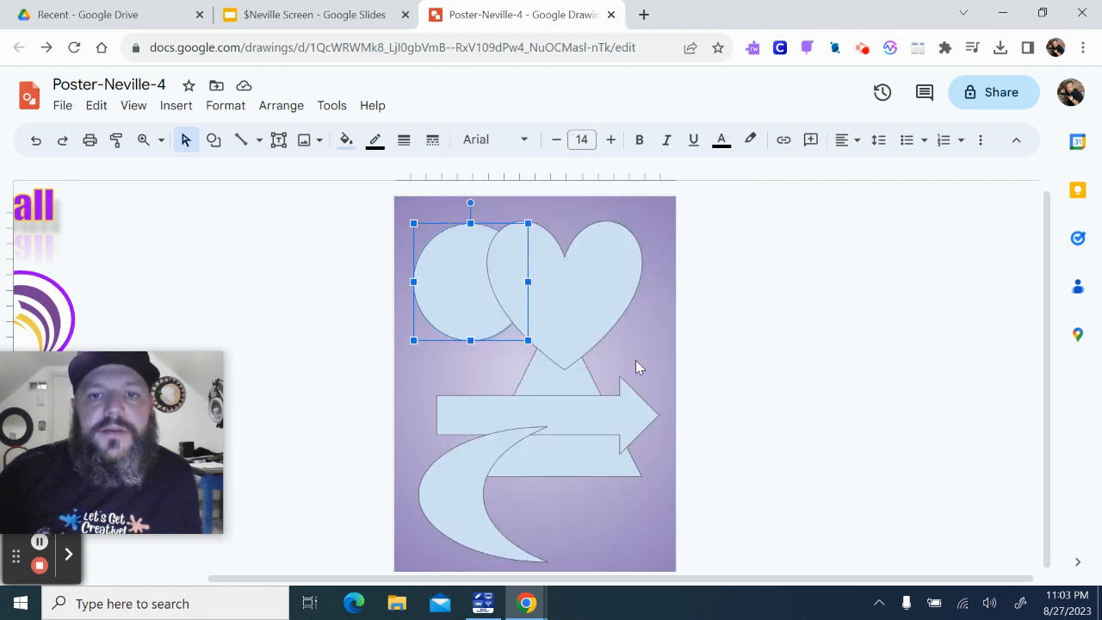
{"action": "left_click", "coordinate": [698, 356]}
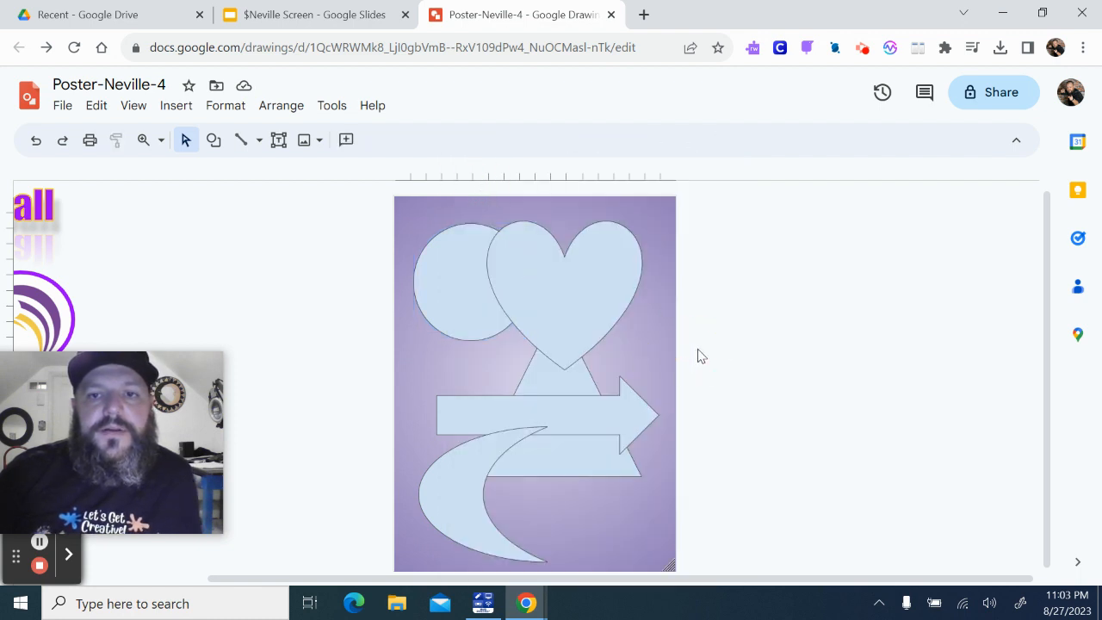
{"action": "right_click", "coordinate": [698, 356]}
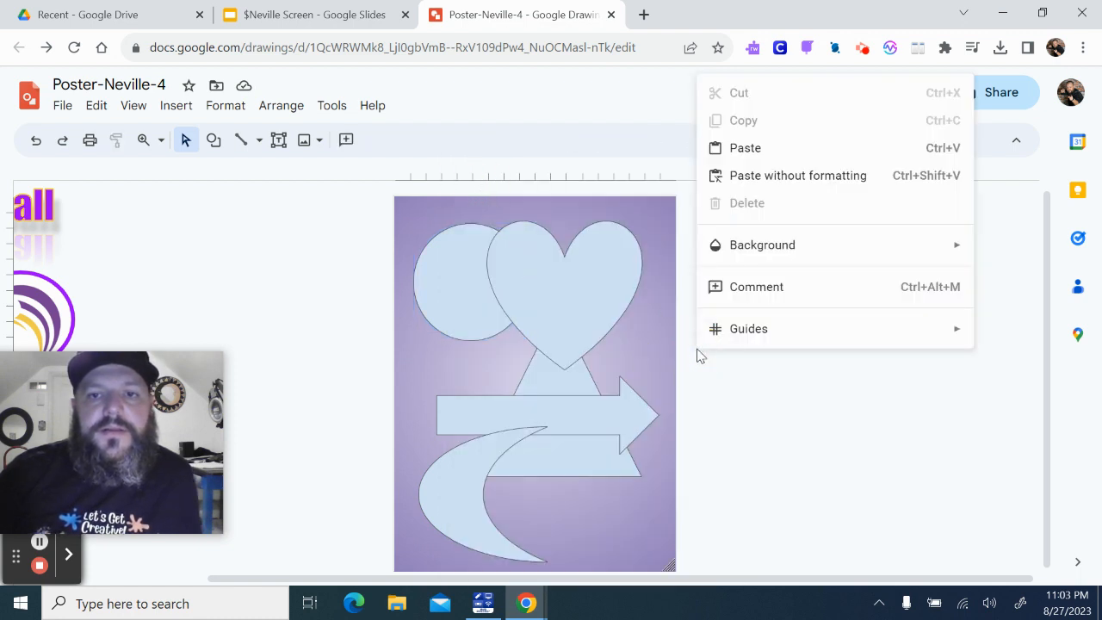
{"action": "left_click", "coordinate": [747, 151]}
{"action": "left_click_drag", "start_coordinate": [482, 275], "coordinate": [621, 496]}
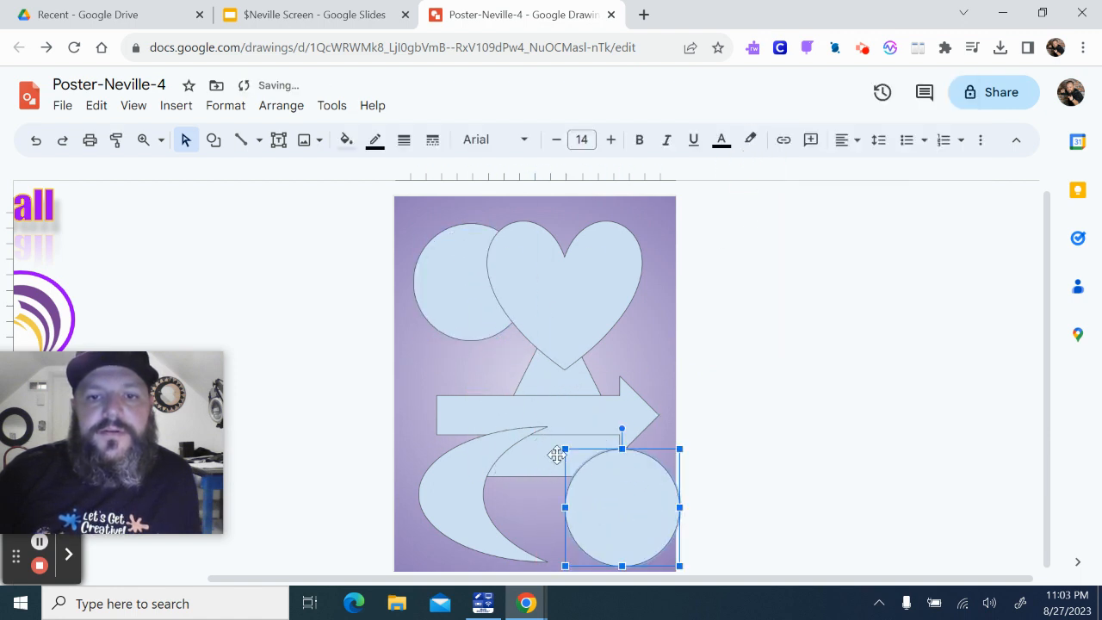
{"action": "left_click_drag", "start_coordinate": [564, 448], "coordinate": [594, 517]}
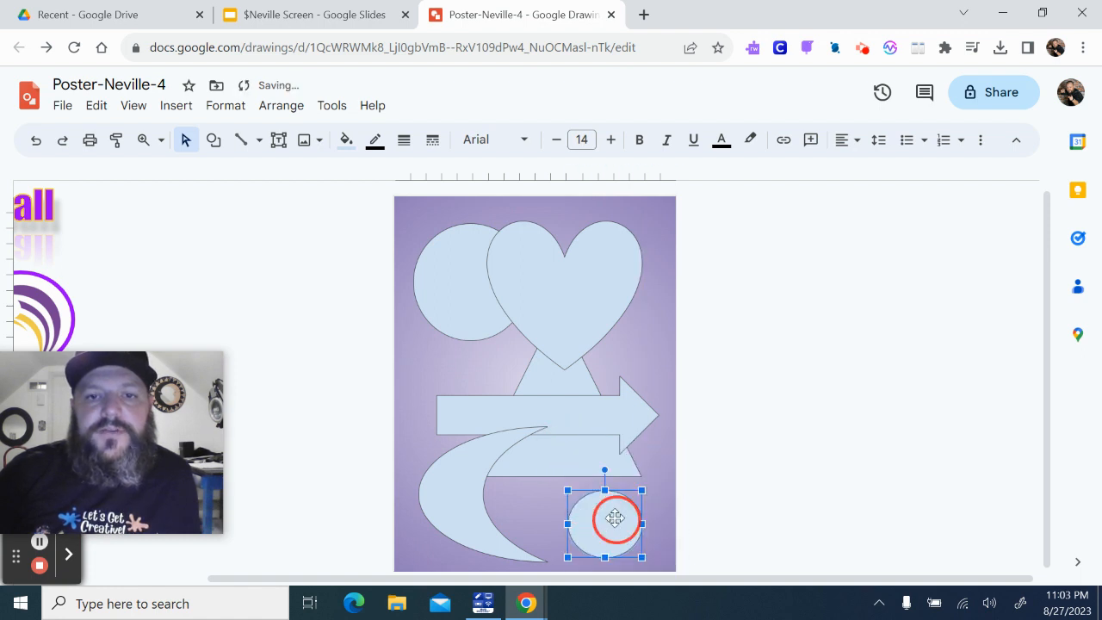
- Enlarge the block arrow by stretching it upward and extending its tail past the poster's left edge
{"action": "left_click", "coordinate": [568, 416]}
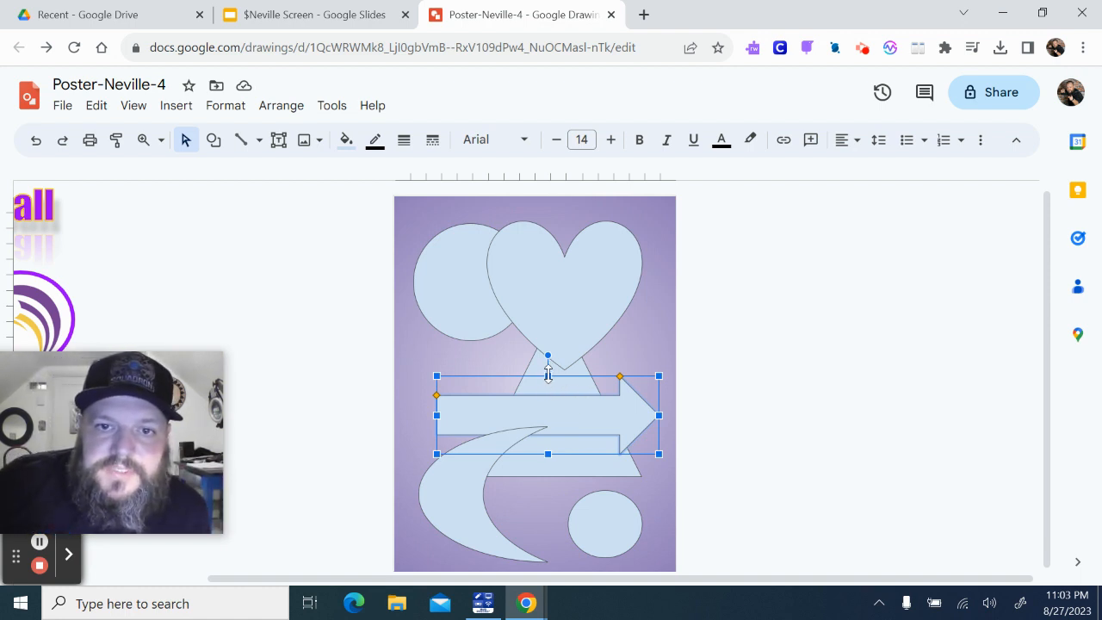
{"action": "left_click_drag", "start_coordinate": [547, 376], "coordinate": [548, 306]}
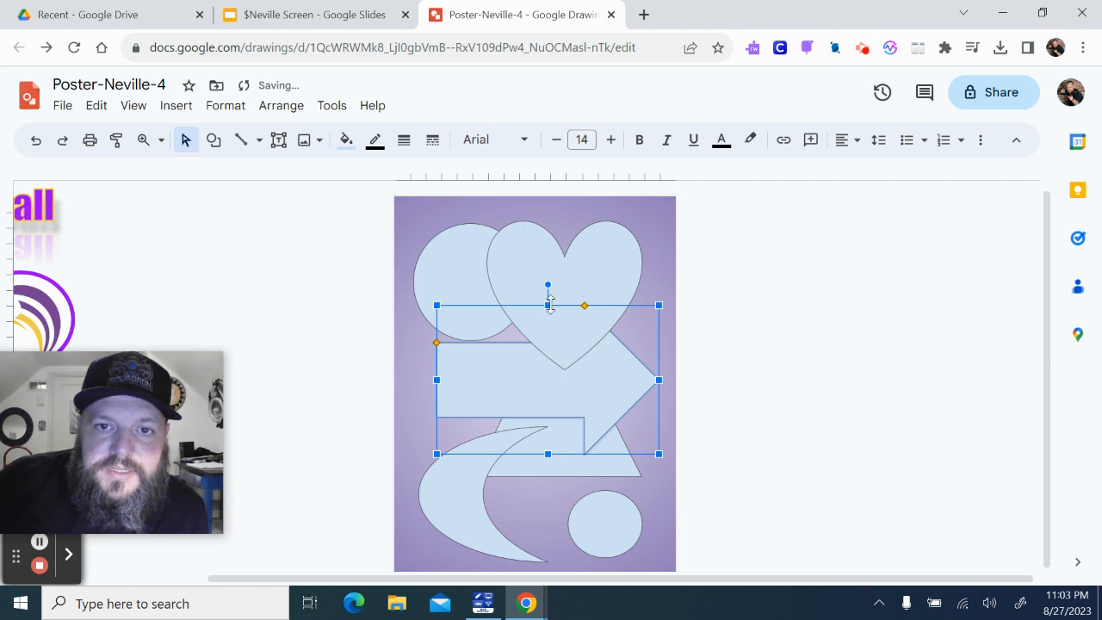
{"action": "left_click_drag", "start_coordinate": [437, 380], "coordinate": [384, 379]}
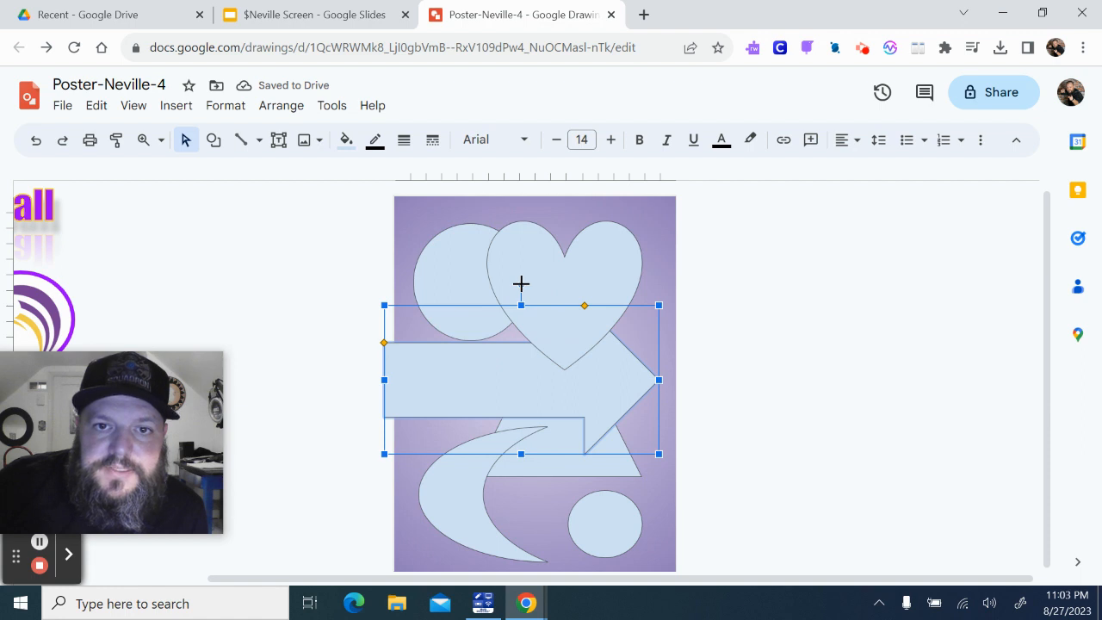
- Rotate the block arrow counterclockwise to point up and to the right, and reposition it inside the poster
{"action": "left_click_drag", "start_coordinate": [520, 283], "coordinate": [466, 289]}
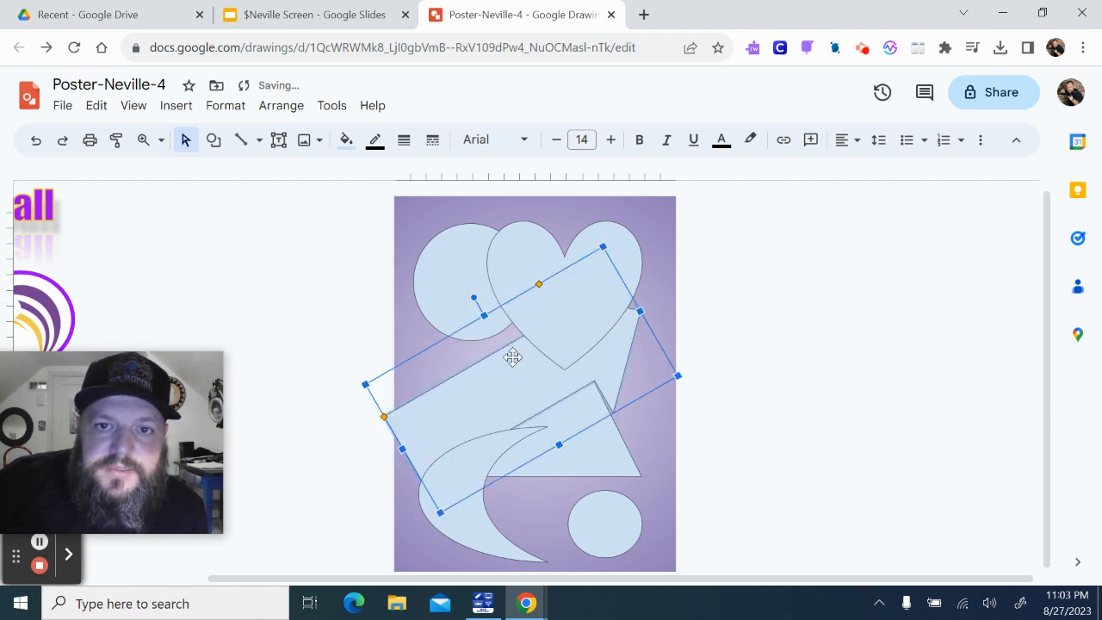
{"action": "left_click_drag", "start_coordinate": [507, 374], "coordinate": [535, 353]}
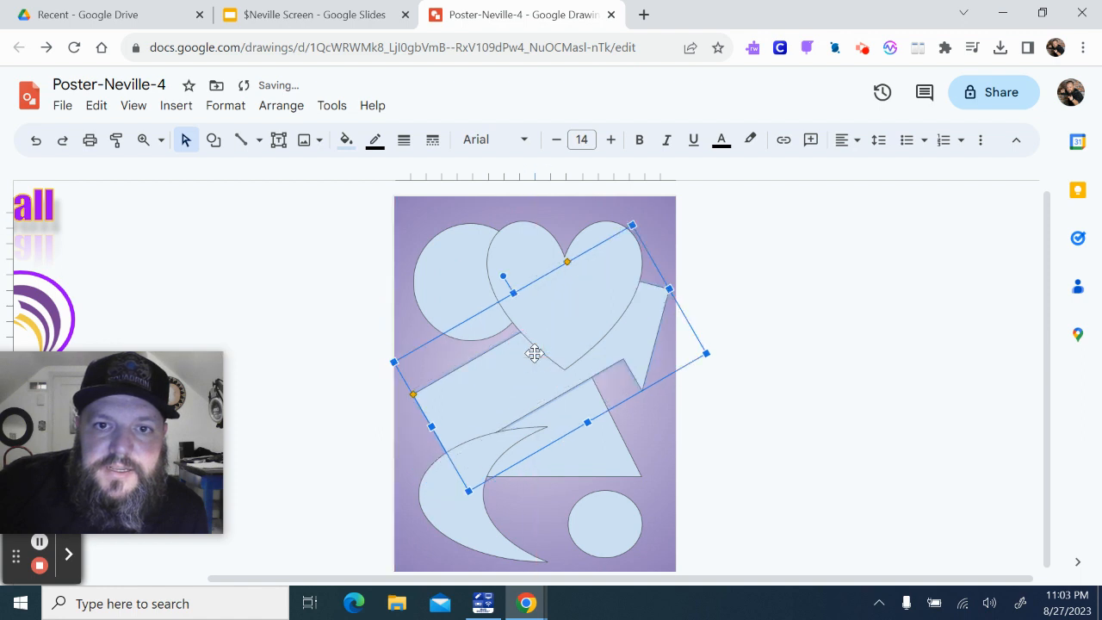
{"action": "left_click", "coordinate": [774, 404]}
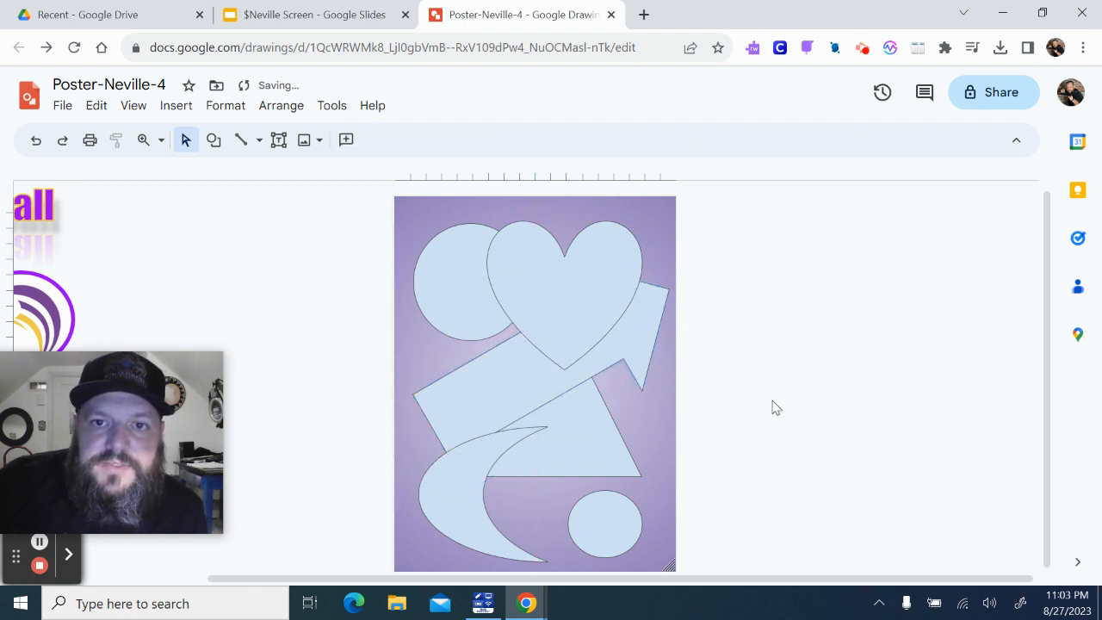
- Stretch the small lower-right circle into a tall oval
{"action": "left_click", "coordinate": [613, 520]}
{"action": "left_click_drag", "start_coordinate": [641, 489], "coordinate": [659, 426]}
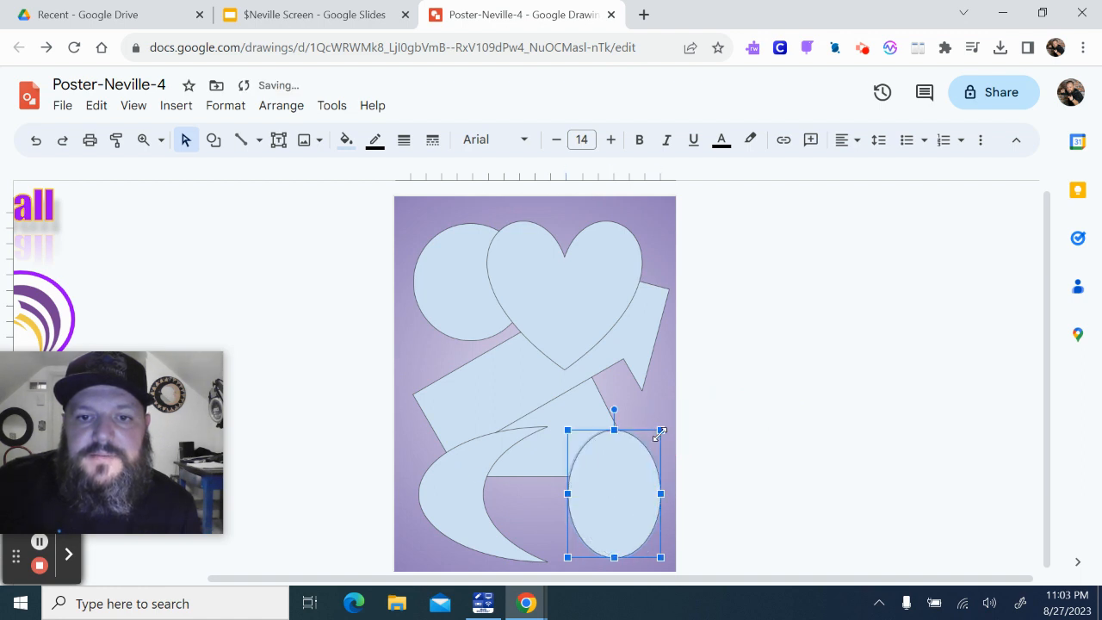
{"action": "left_click", "coordinate": [783, 402]}
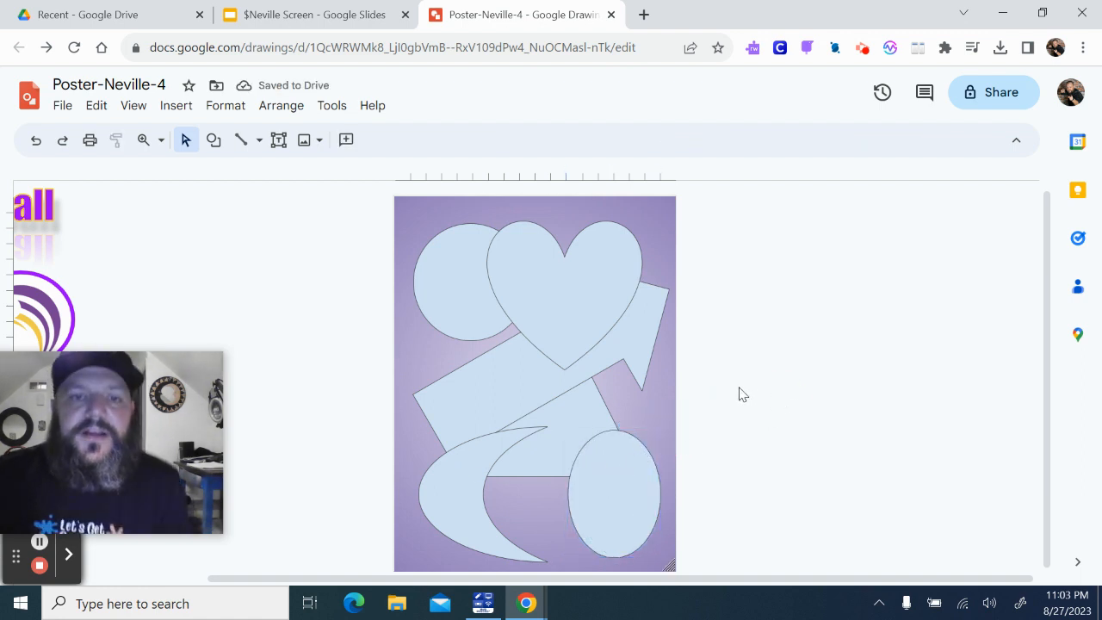
{"action": "left_click", "coordinate": [480, 306]}
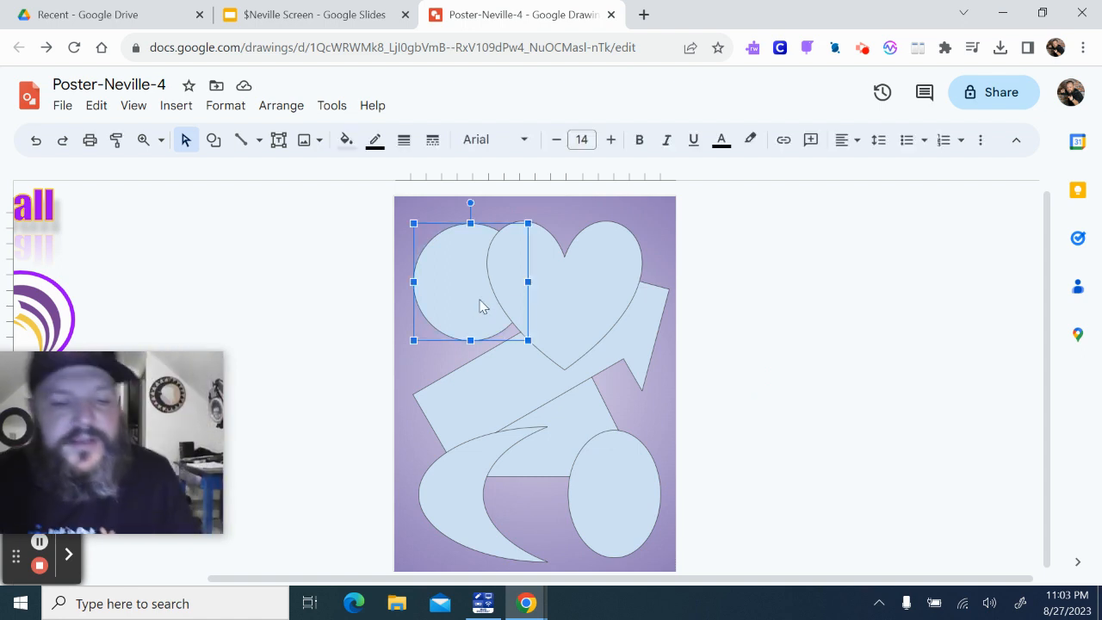
{"action": "left_click", "coordinate": [595, 305], "text": "shift"}
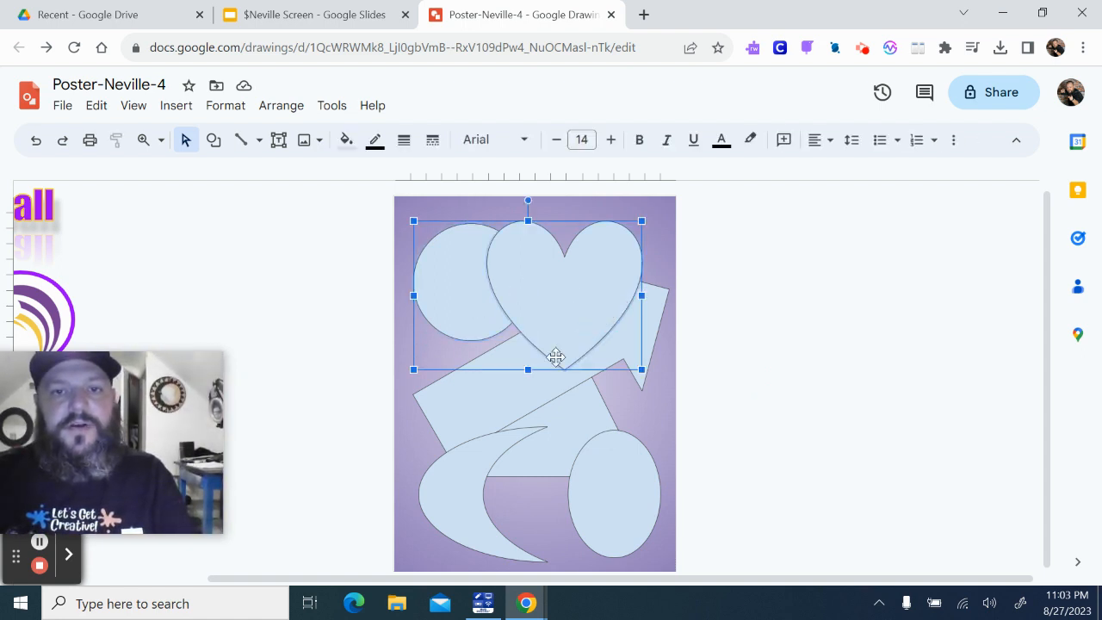
{"action": "left_click", "coordinate": [519, 408], "text": "shift"}
{"action": "left_click", "coordinate": [568, 419]}
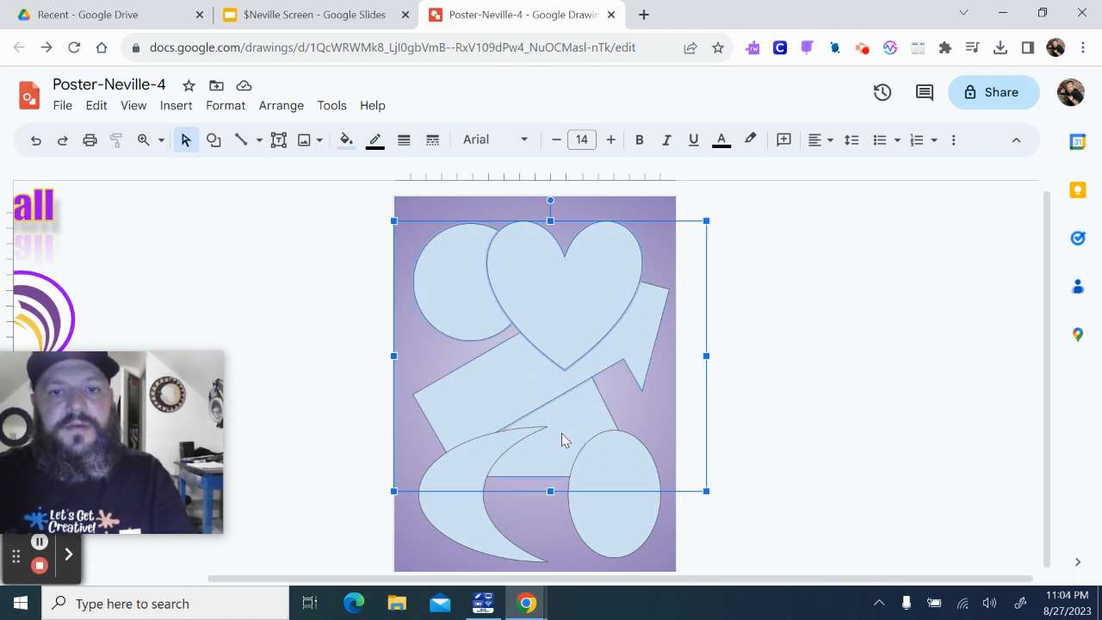
{"action": "left_click", "coordinate": [457, 471], "text": "shift"}
{"action": "left_click", "coordinate": [613, 494], "text": "shift"}
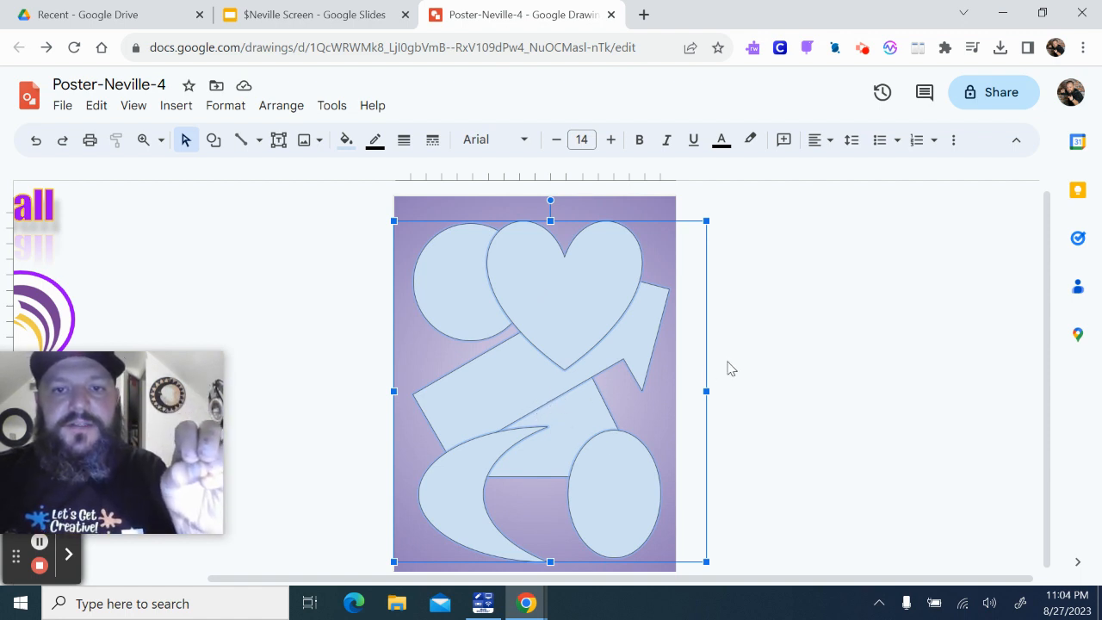
{"action": "left_click", "coordinate": [727, 369]}
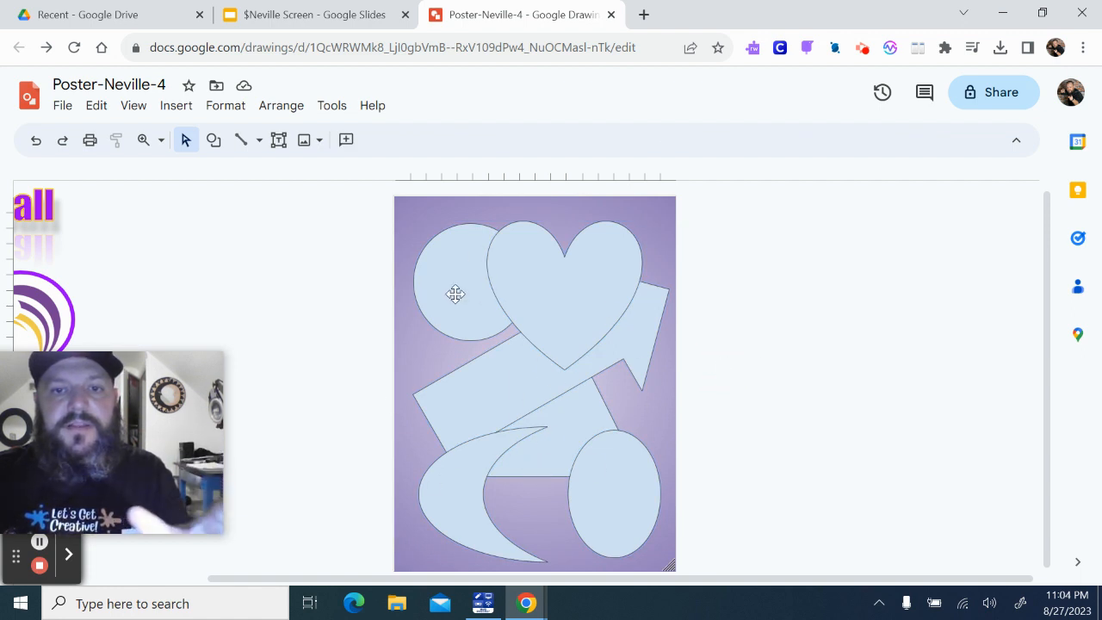
{"action": "left_click", "coordinate": [602, 468]}
{"action": "left_click", "coordinate": [369, 285]}
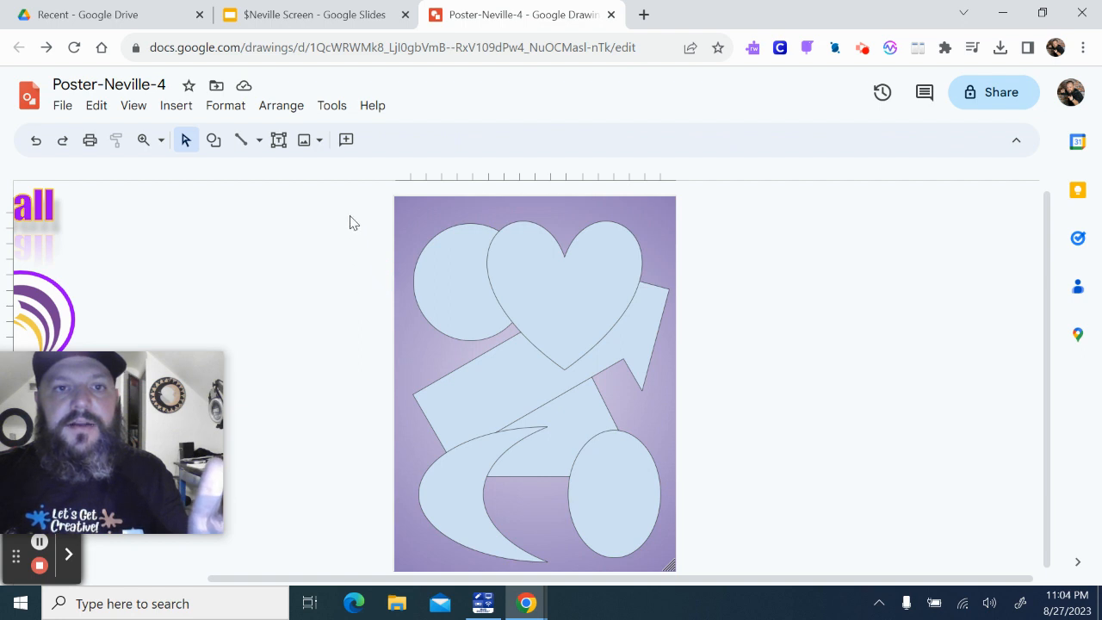
- Select all six shapes on the poster together and fill them with solid bright purple
{"action": "left_click_drag", "start_coordinate": [348, 196], "coordinate": [723, 563]}
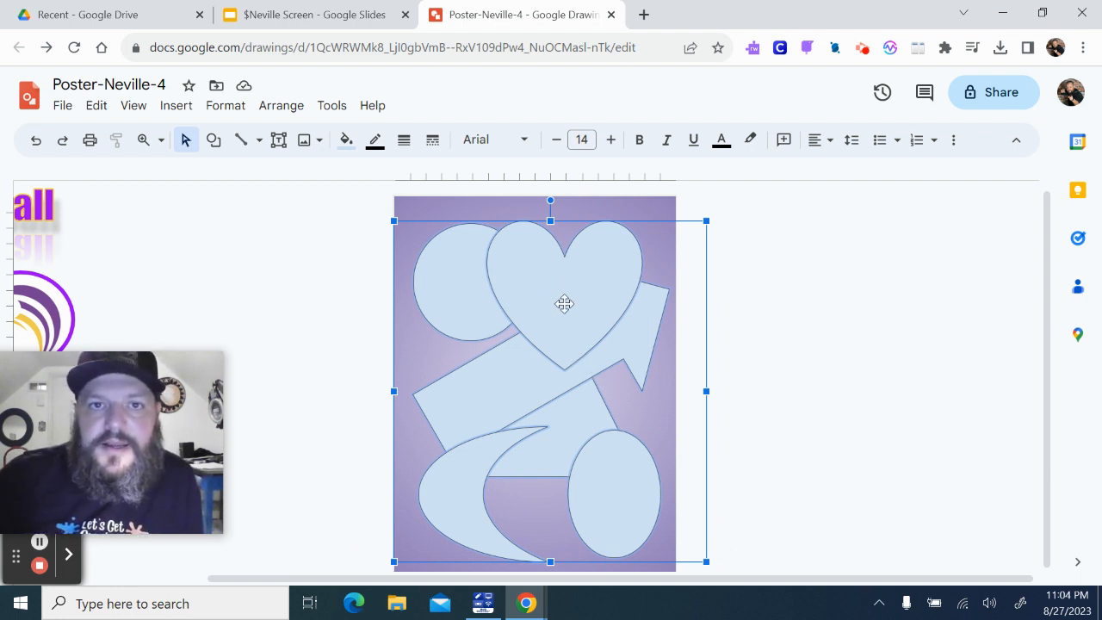
{"action": "left_click", "coordinate": [346, 141]}
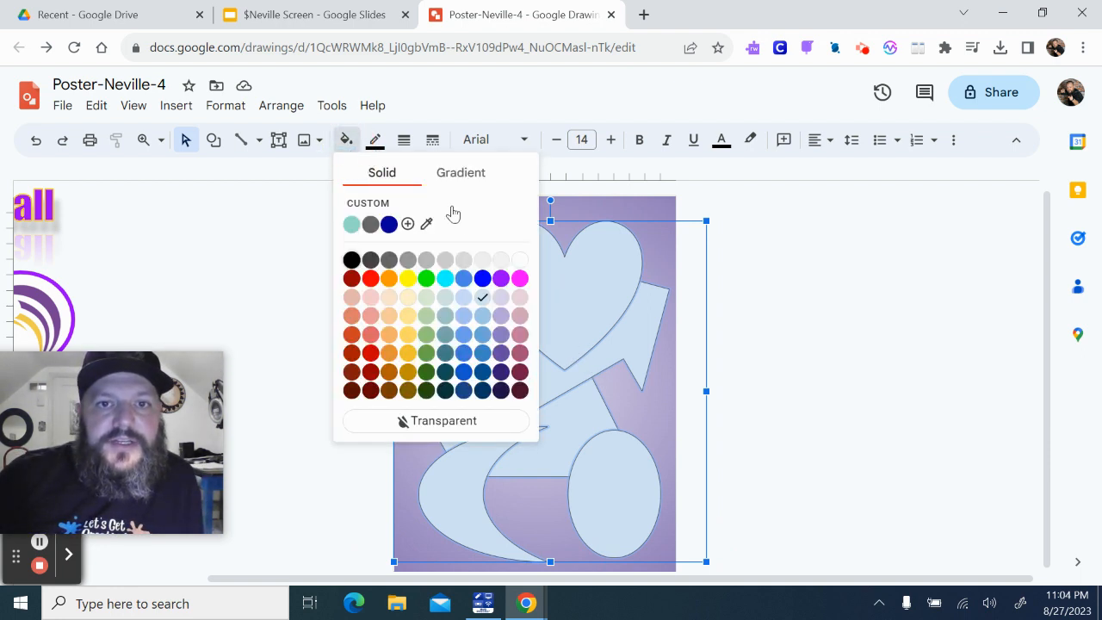
{"action": "left_click", "coordinate": [502, 277]}
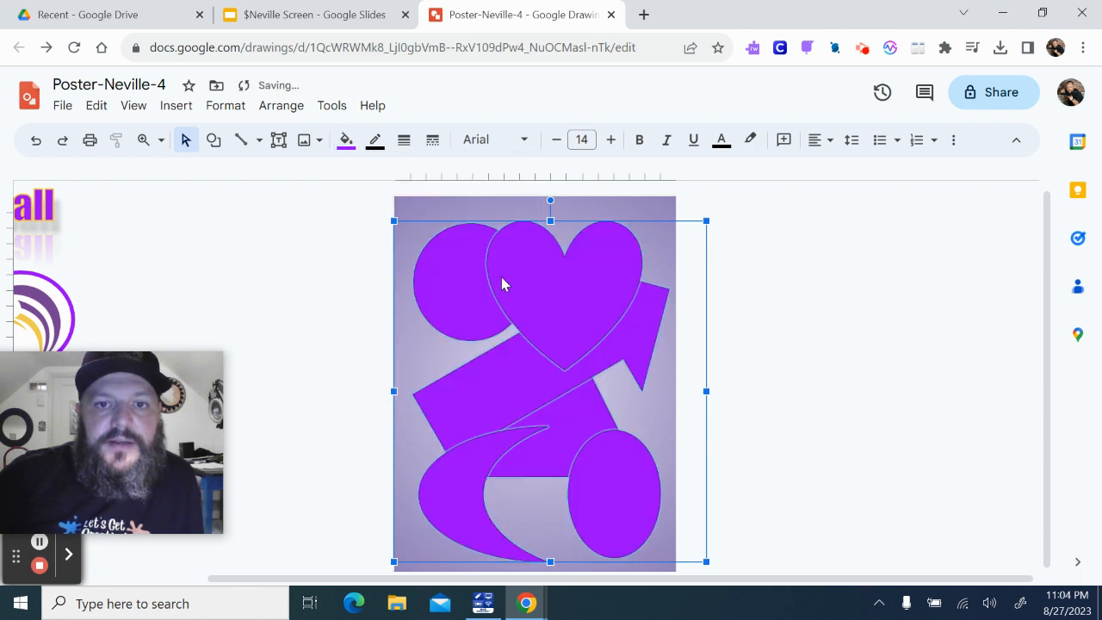
{"action": "left_click", "coordinate": [779, 252]}
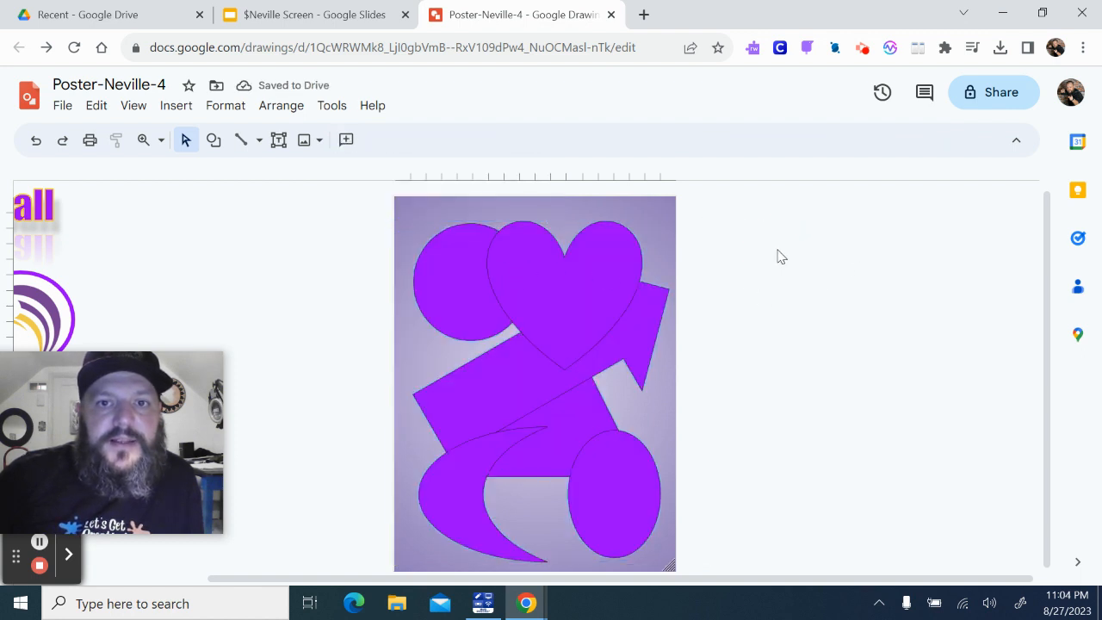
- Give the circle beside the heart a semi-transparent custom purple fill, #9900ff51, with the alpha at 32
{"action": "left_click", "coordinate": [455, 314]}
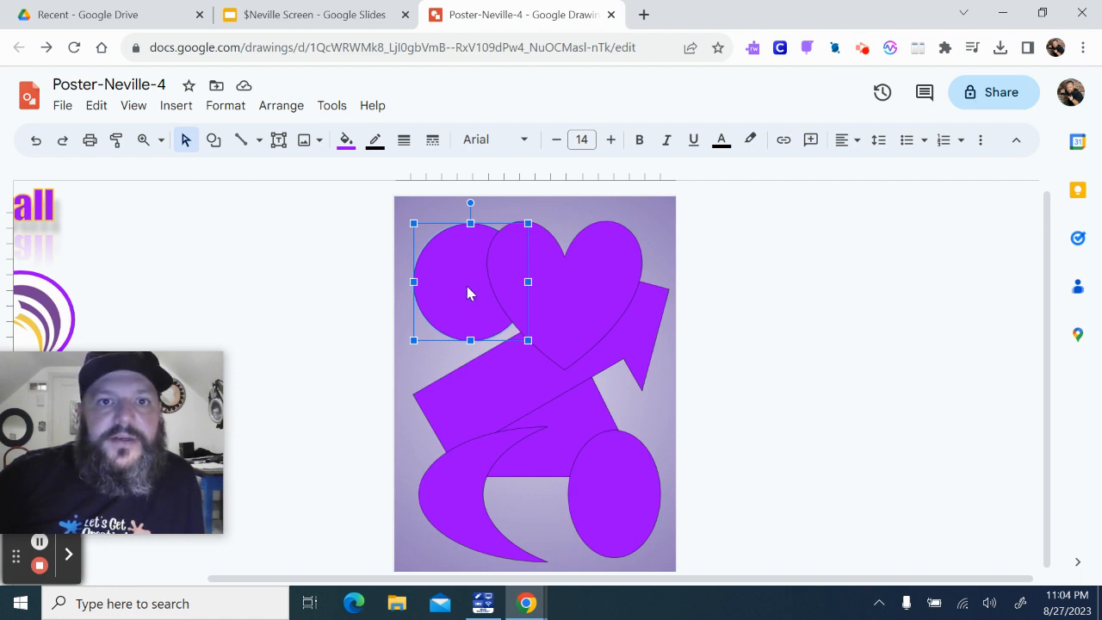
{"action": "double_click", "coordinate": [467, 293]}
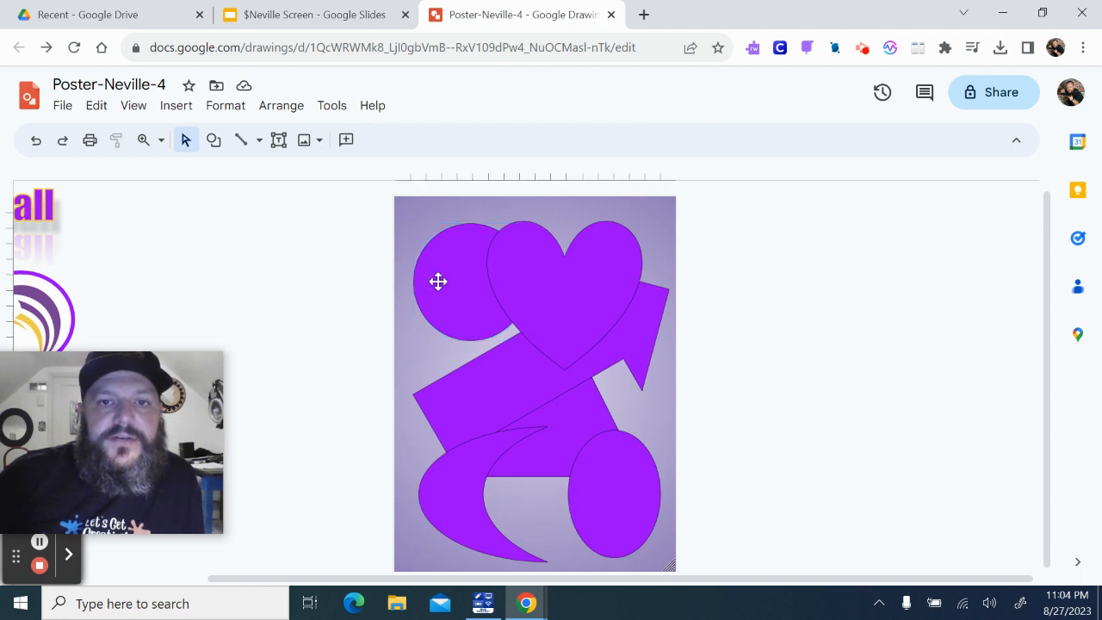
{"action": "left_click", "coordinate": [443, 284]}
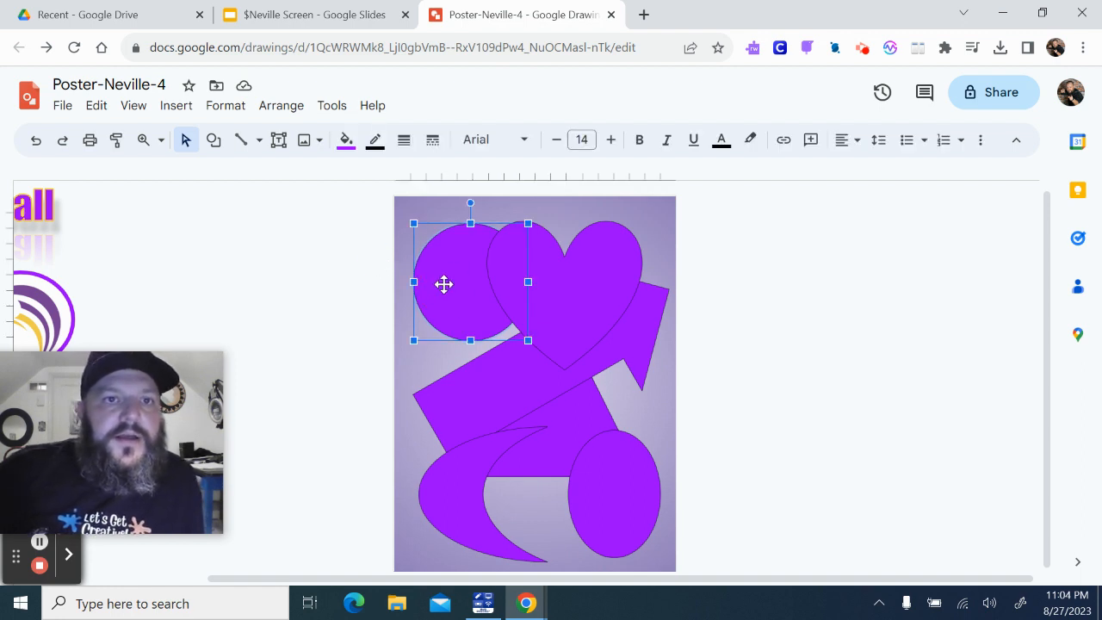
{"action": "left_click", "coordinate": [225, 105]}
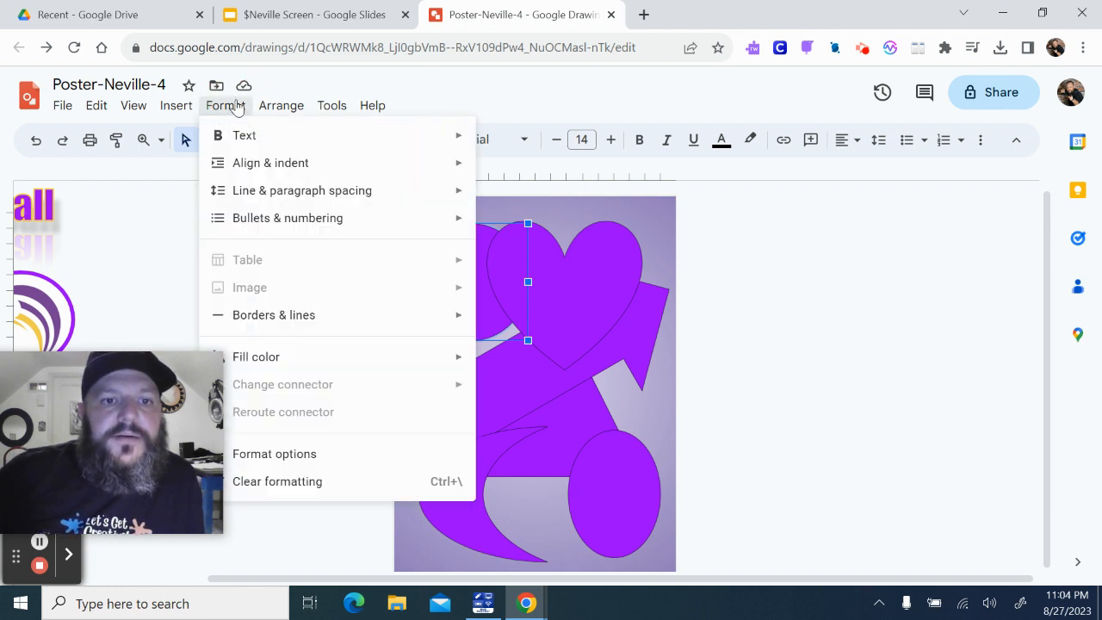
{"action": "left_click", "coordinate": [236, 105]}
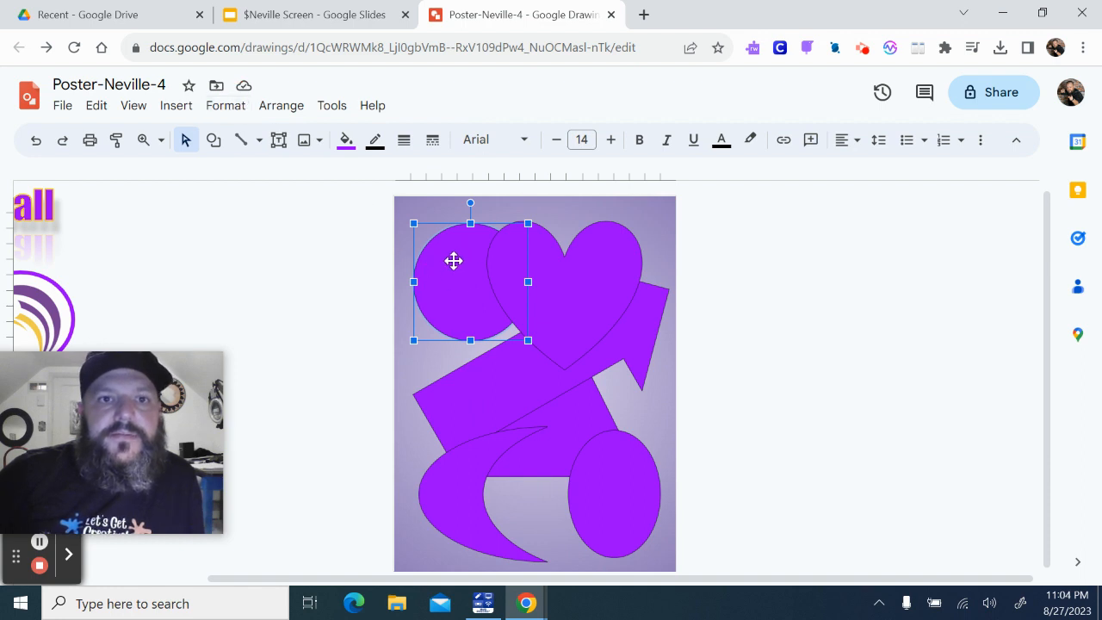
{"action": "left_click", "coordinate": [348, 145]}
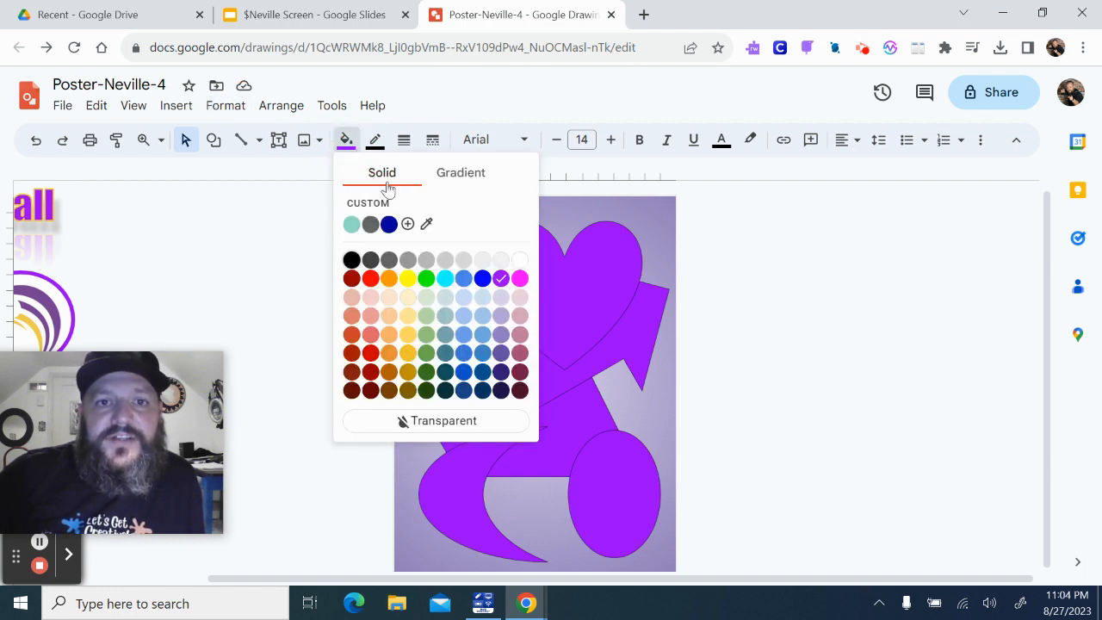
{"action": "left_click", "coordinate": [407, 224]}
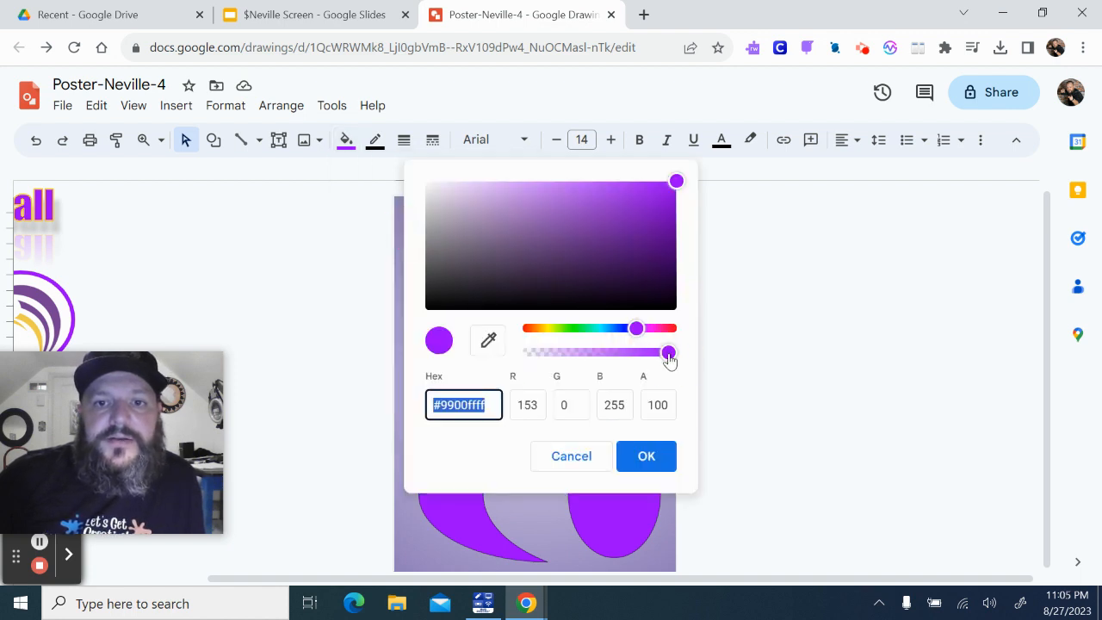
{"action": "left_click_drag", "start_coordinate": [670, 359], "coordinate": [577, 366]}
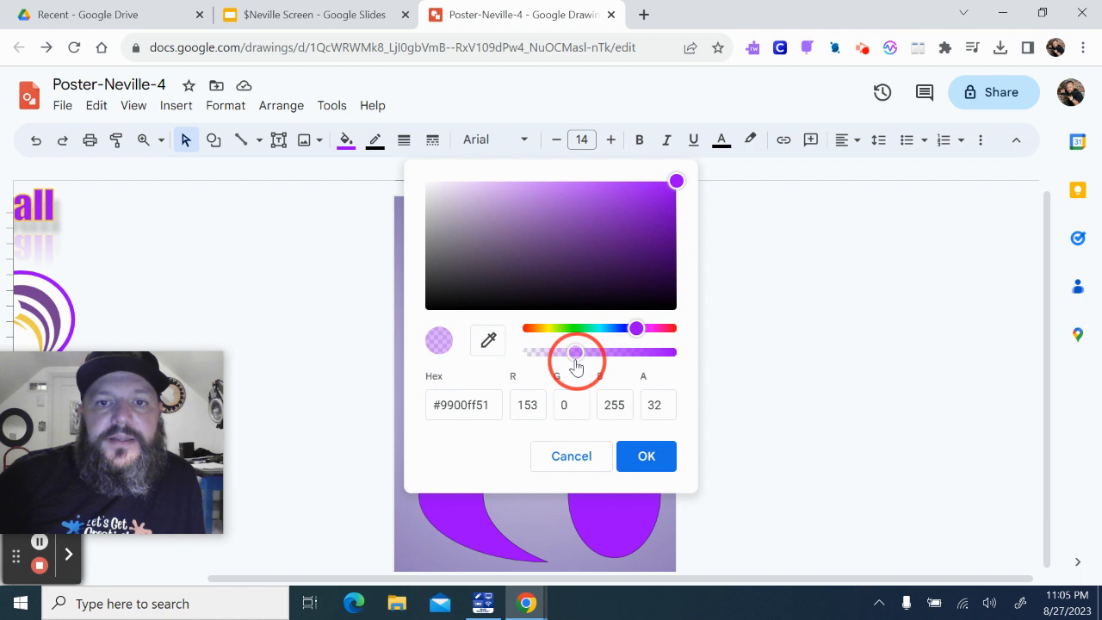
{"action": "left_click", "coordinate": [637, 458]}
- Give the heart a nearly transparent custom purple fill, #9900ff1c, with the alpha at 11
{"action": "left_click", "coordinate": [590, 315]}
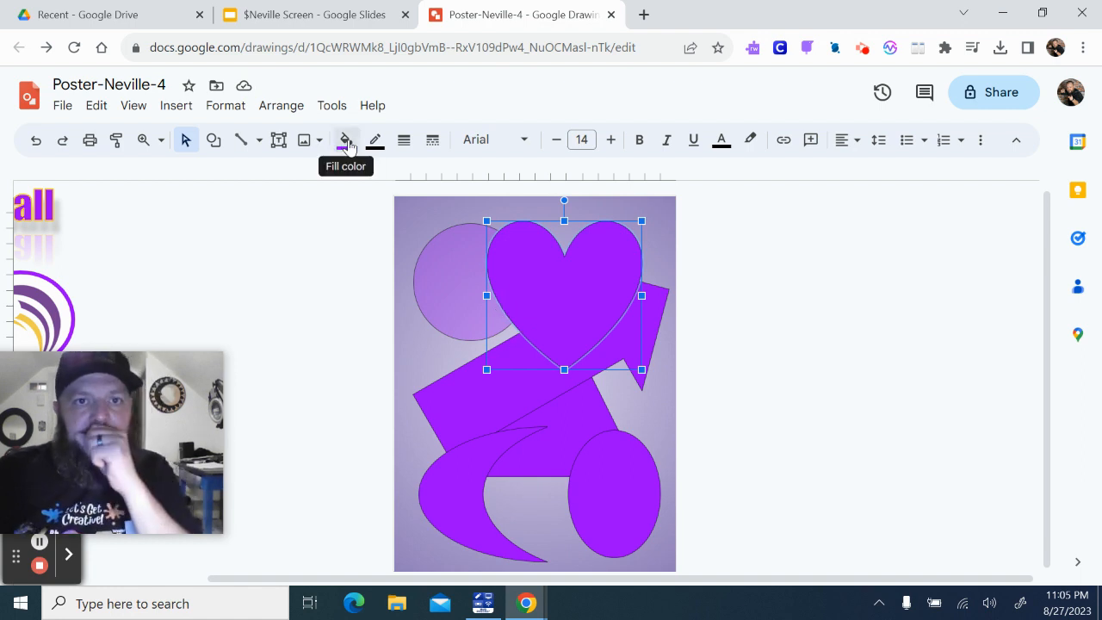
{"action": "left_click", "coordinate": [346, 141]}
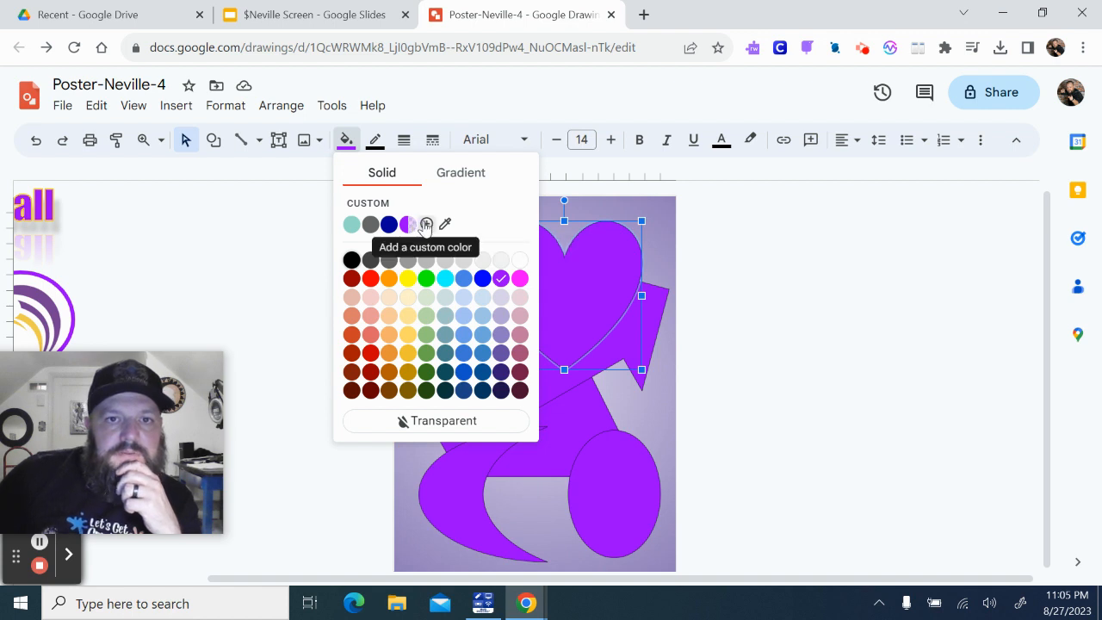
{"action": "left_click", "coordinate": [426, 224]}
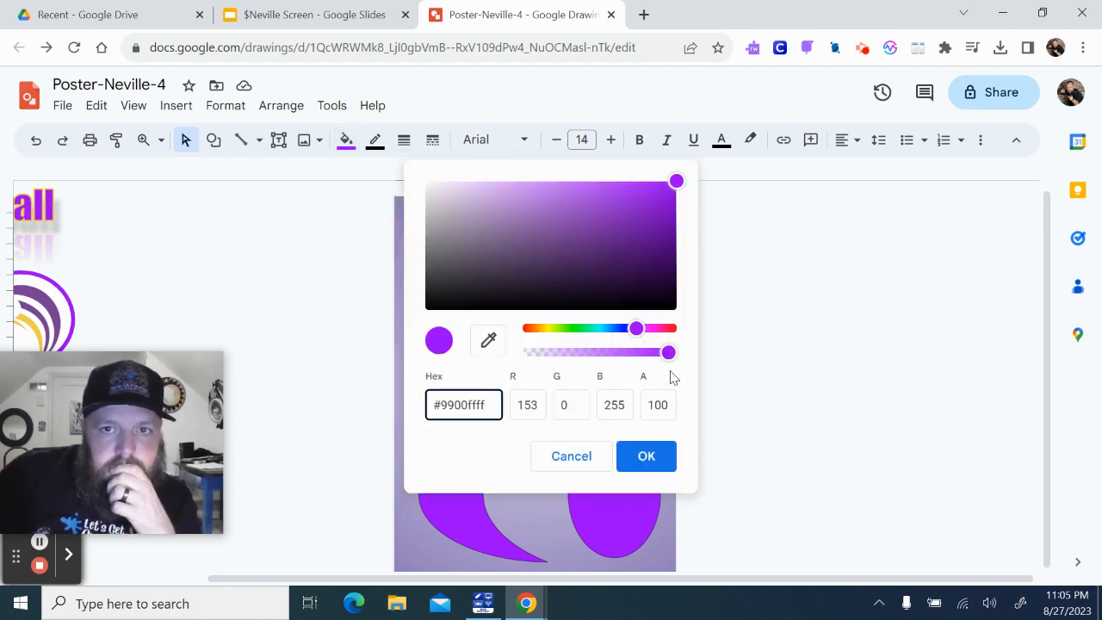
{"action": "left_click_drag", "start_coordinate": [671, 360], "coordinate": [551, 367]}
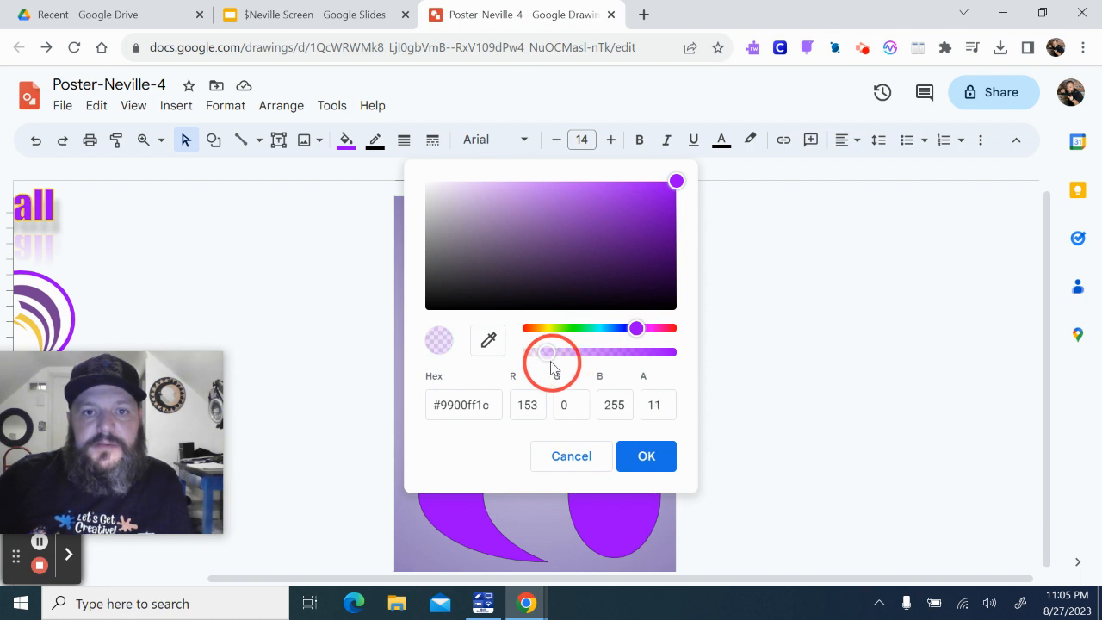
{"action": "left_click", "coordinate": [643, 456]}
- Fill the block arrow with the saved 32-alpha custom purple and the triangle with the saved 11-alpha purple
{"action": "left_click", "coordinate": [517, 401]}
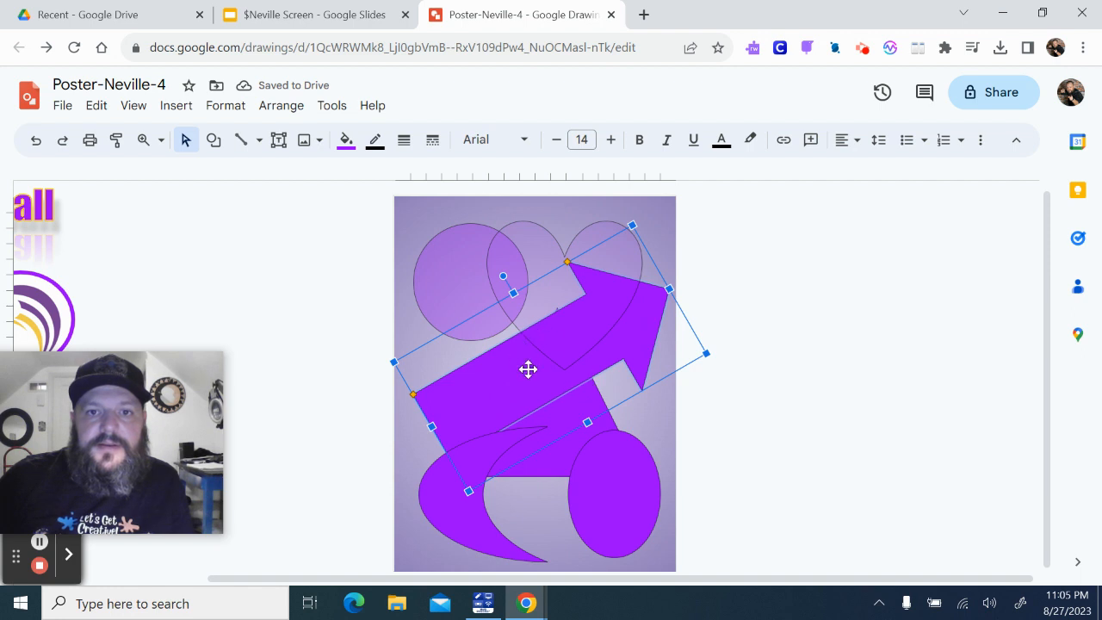
{"action": "left_click", "coordinate": [346, 140]}
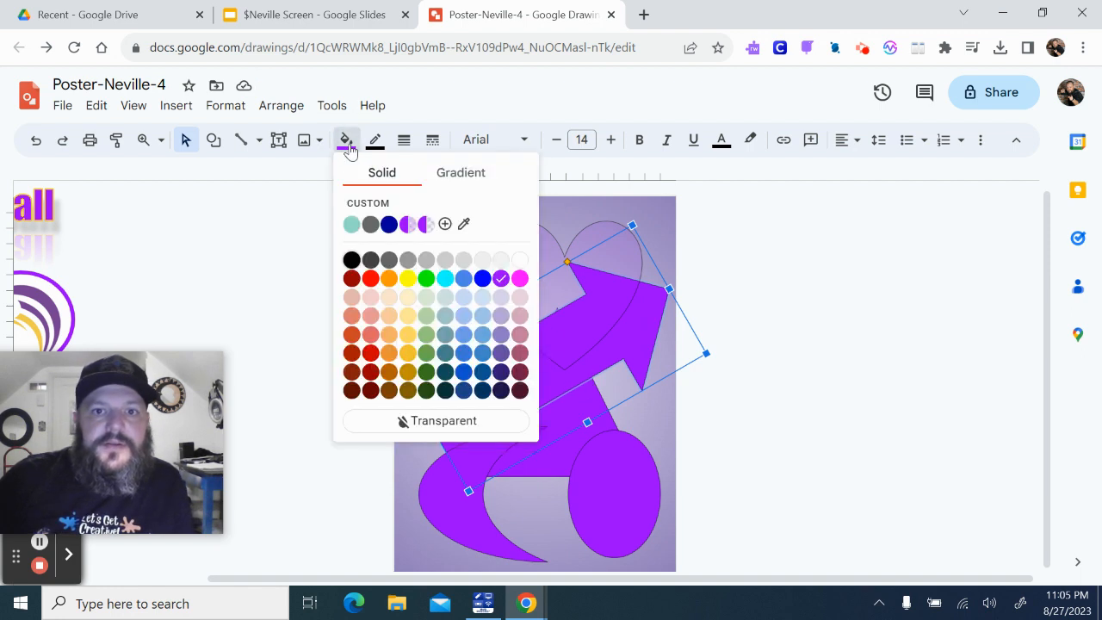
{"action": "left_click", "coordinate": [407, 226]}
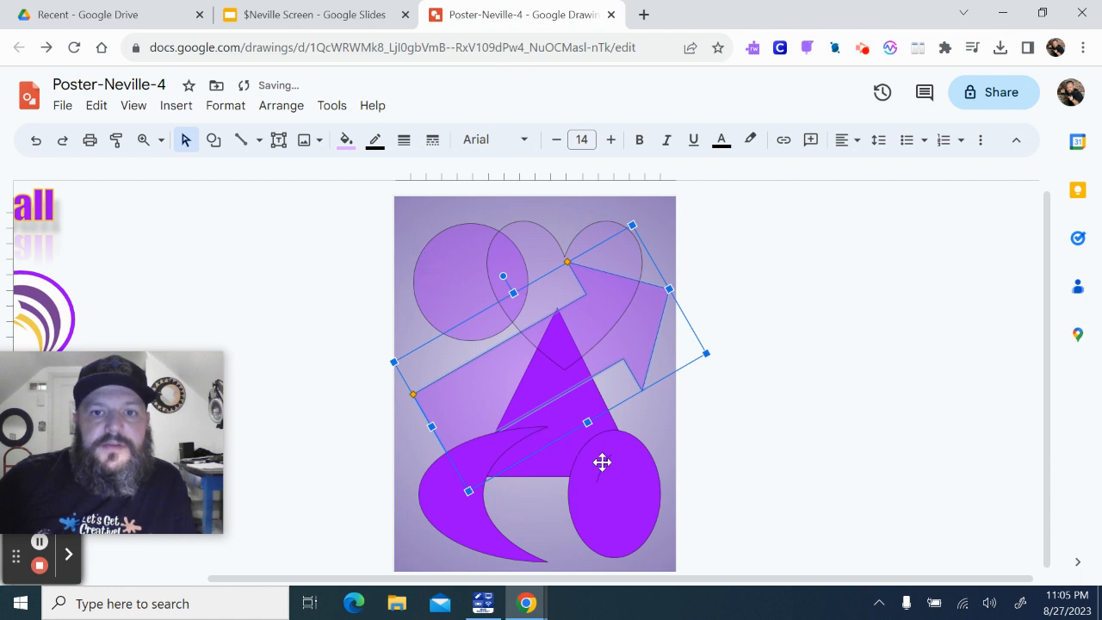
{"action": "left_click", "coordinate": [567, 461]}
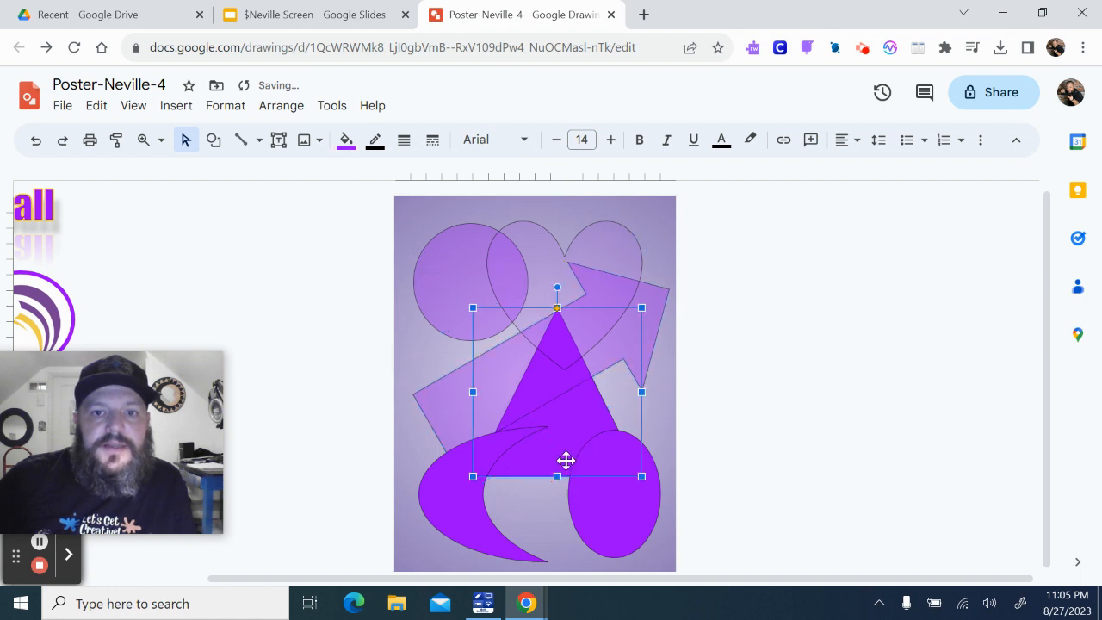
{"action": "left_click", "coordinate": [345, 148]}
{"action": "left_click", "coordinate": [425, 225]}
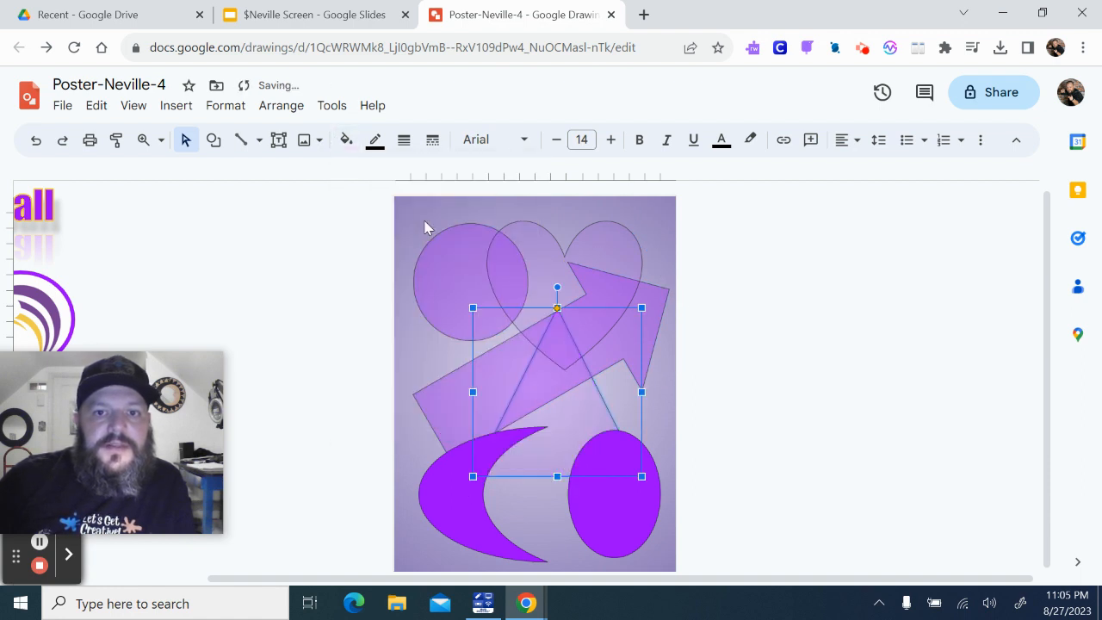
- Fill the crescent with the saved 11-alpha custom purple and the tall oval with the saved 32-alpha purple
{"action": "left_click", "coordinate": [472, 487]}
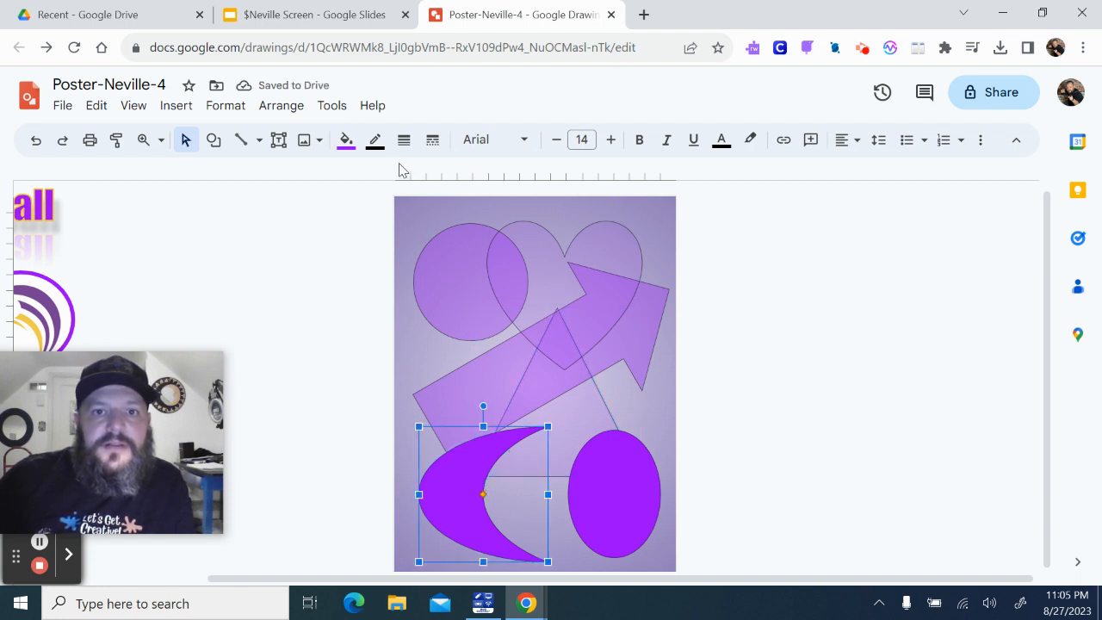
{"action": "left_click", "coordinate": [347, 147]}
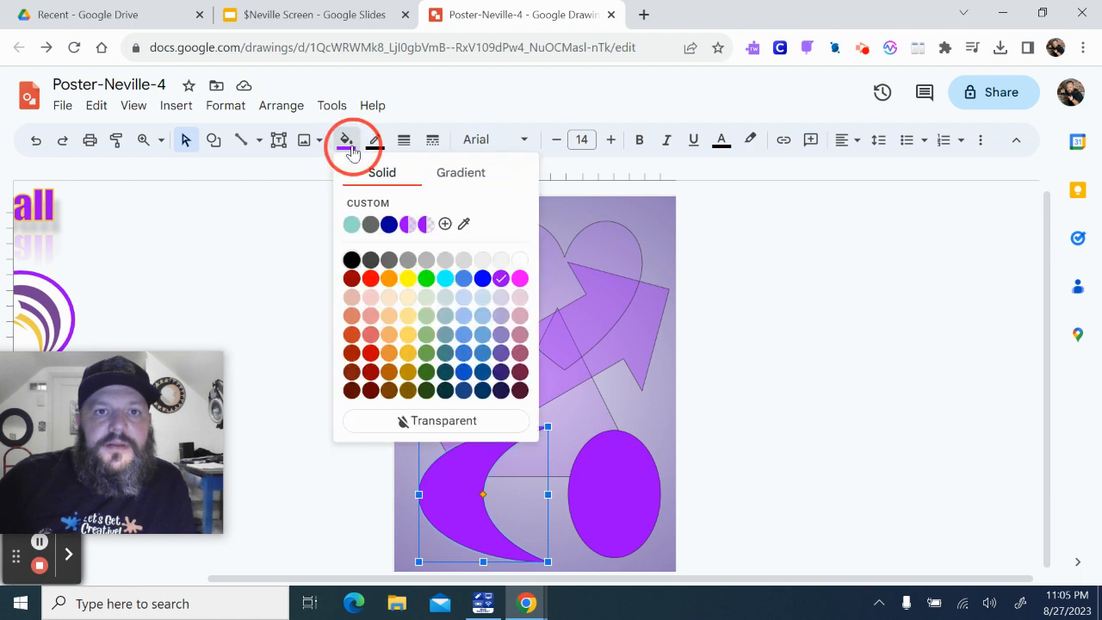
{"action": "left_click", "coordinate": [425, 224]}
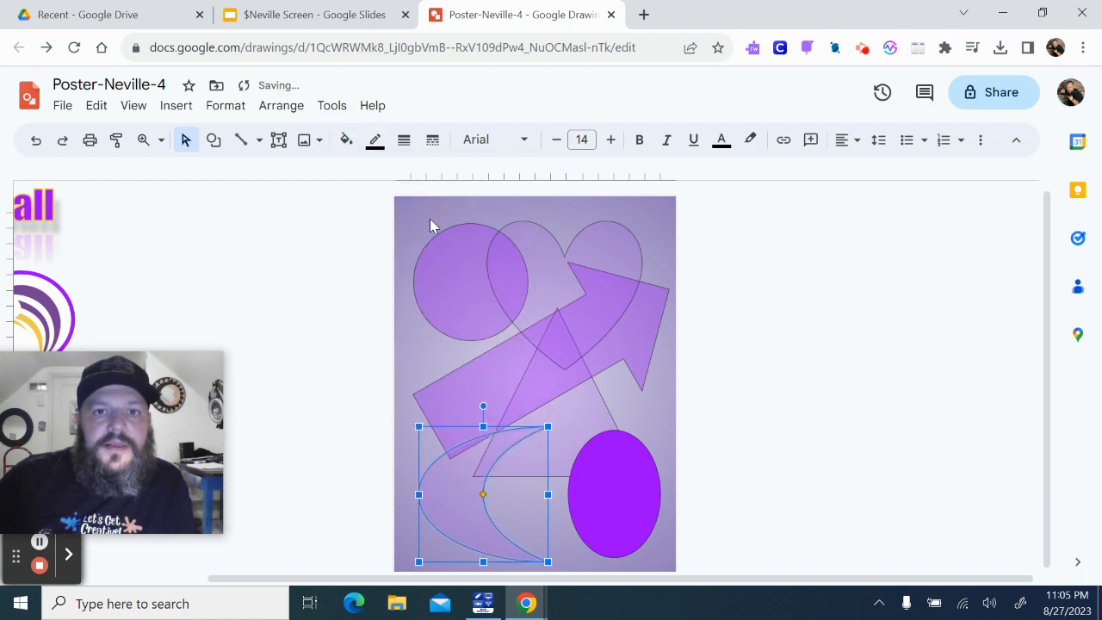
{"action": "left_click", "coordinate": [610, 491]}
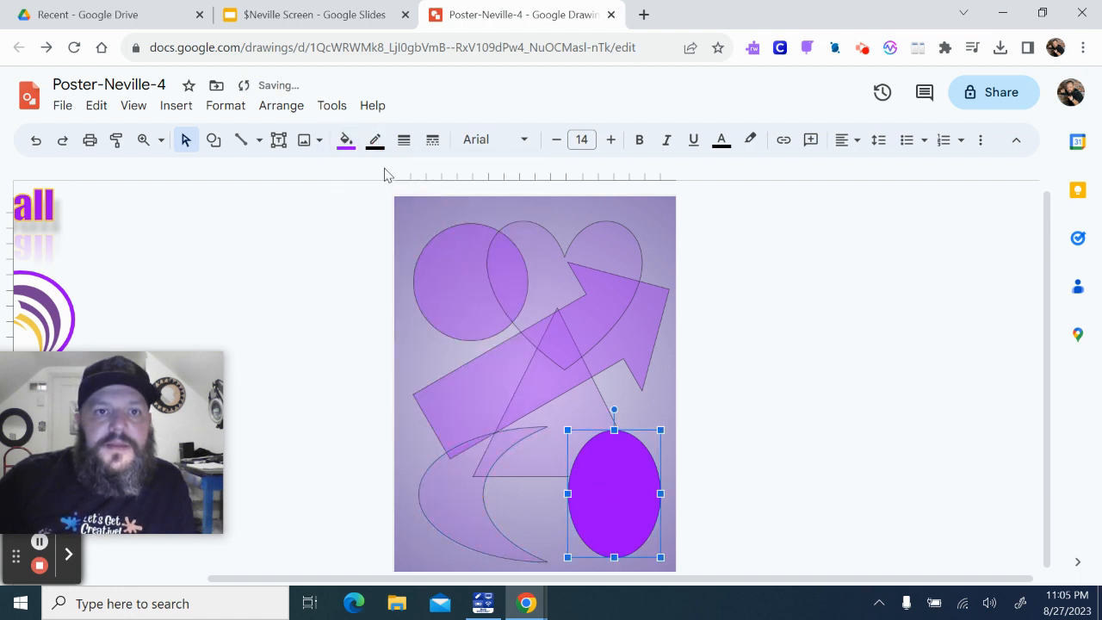
{"action": "left_click", "coordinate": [347, 142]}
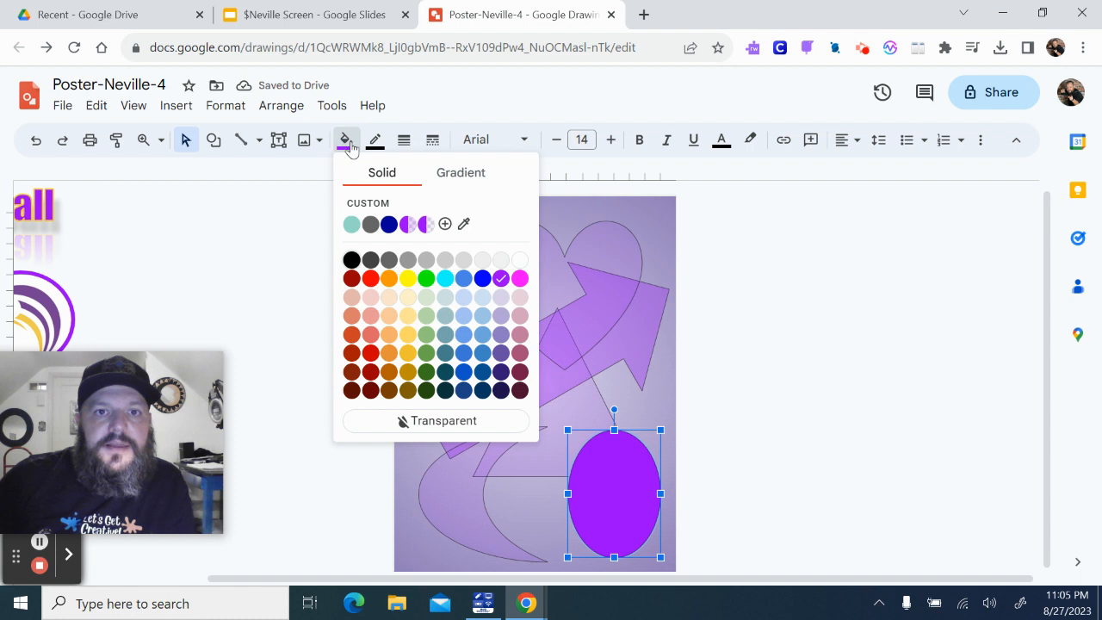
{"action": "left_click", "coordinate": [407, 225]}
{"action": "left_click", "coordinate": [734, 369]}
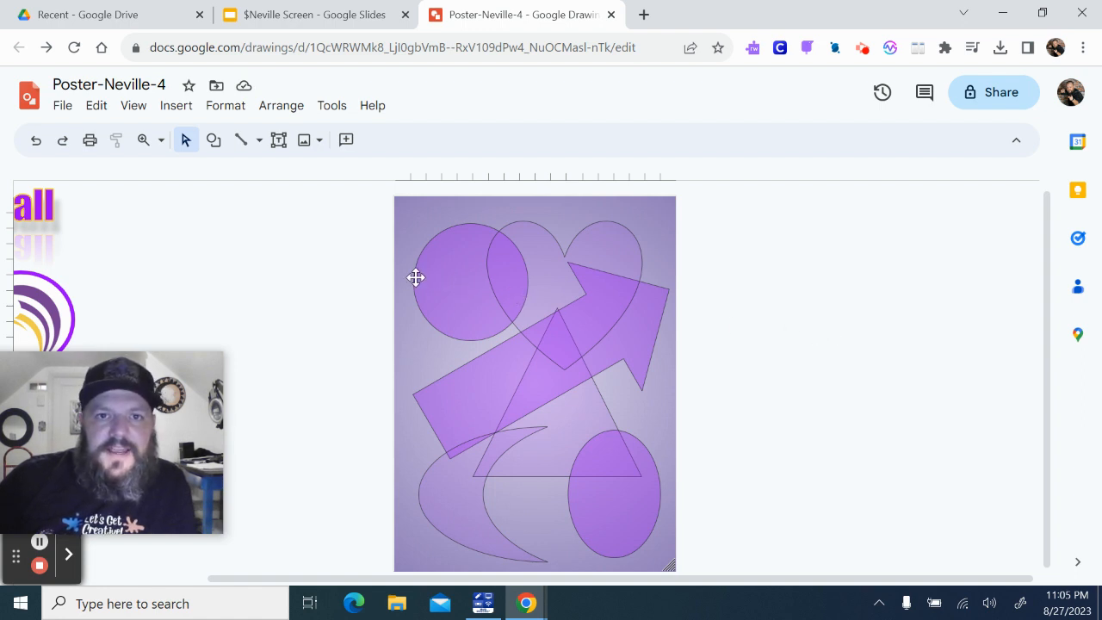
- Draw a closed lightning bolt with the Polyline tool, zigzagging from the poster's lower-left area up to its upper-right corner
{"action": "left_click", "coordinate": [258, 142]}
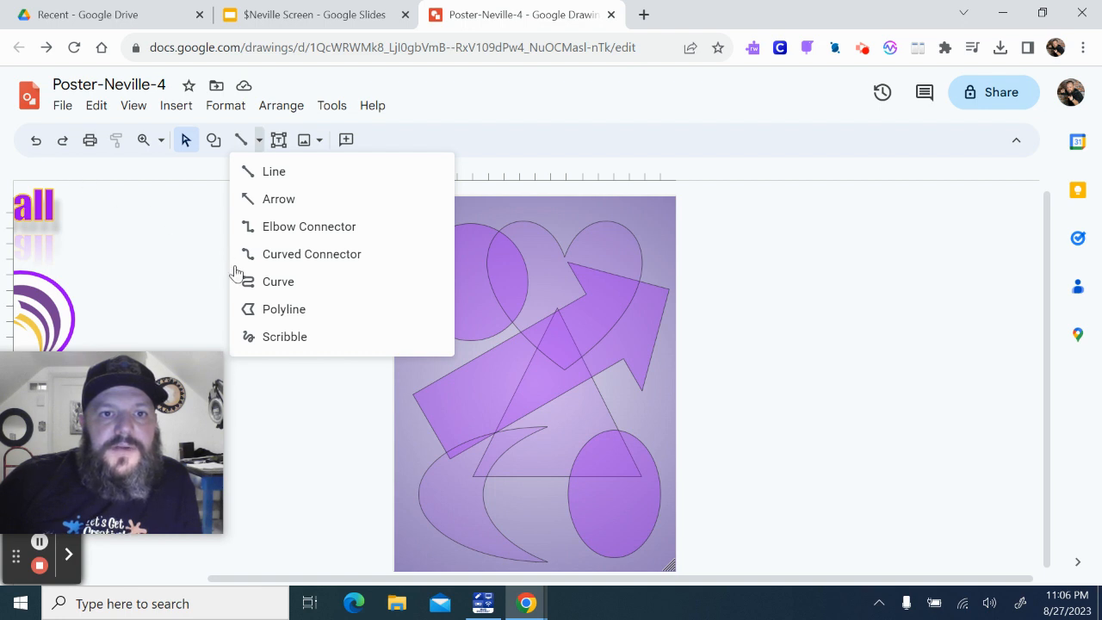
{"action": "left_click", "coordinate": [255, 309]}
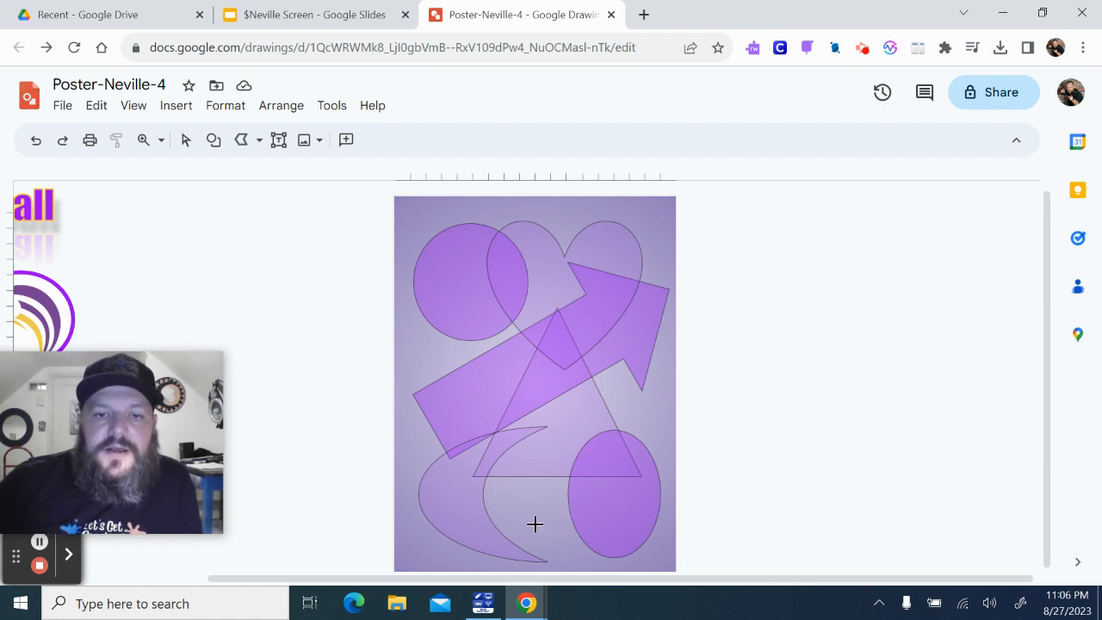
{"action": "left_click", "coordinate": [445, 559]}
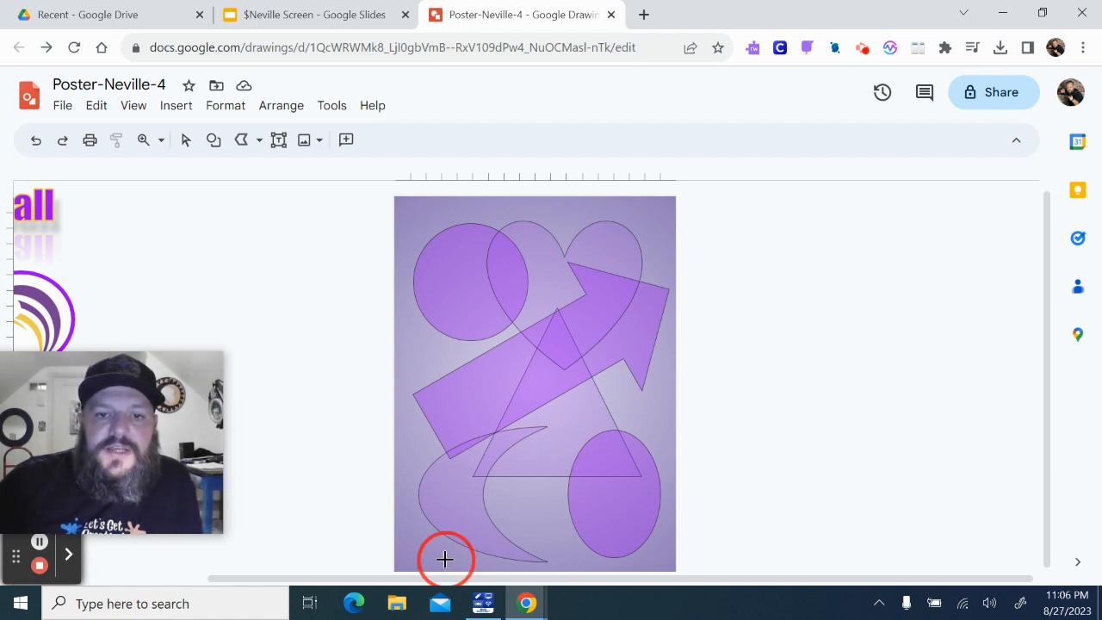
{"action": "left_click", "coordinate": [531, 518]}
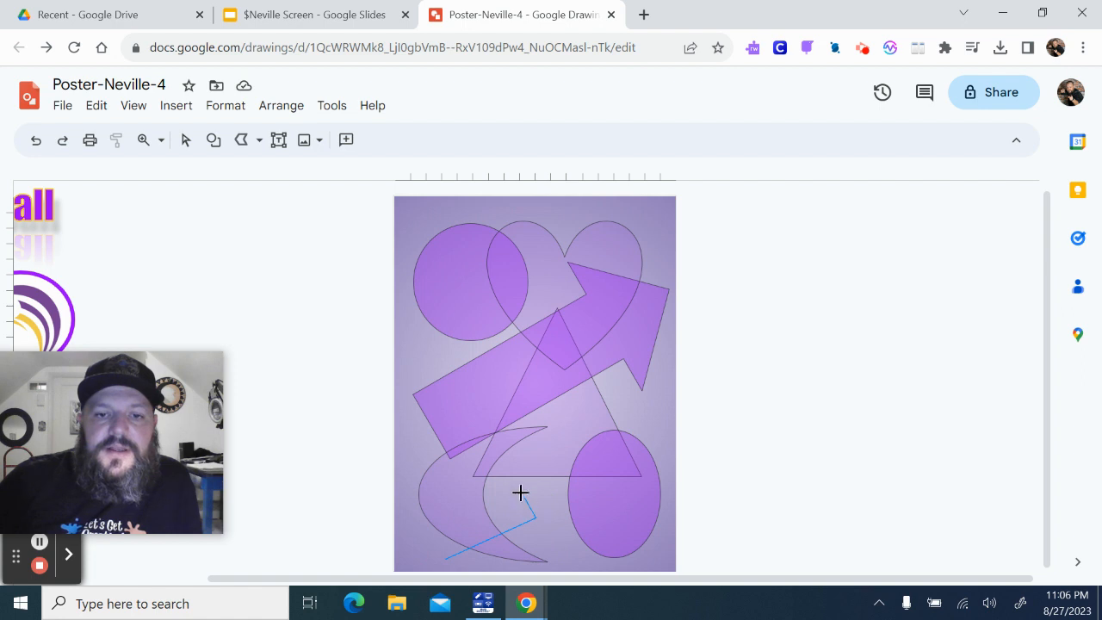
{"action": "left_click", "coordinate": [487, 451]}
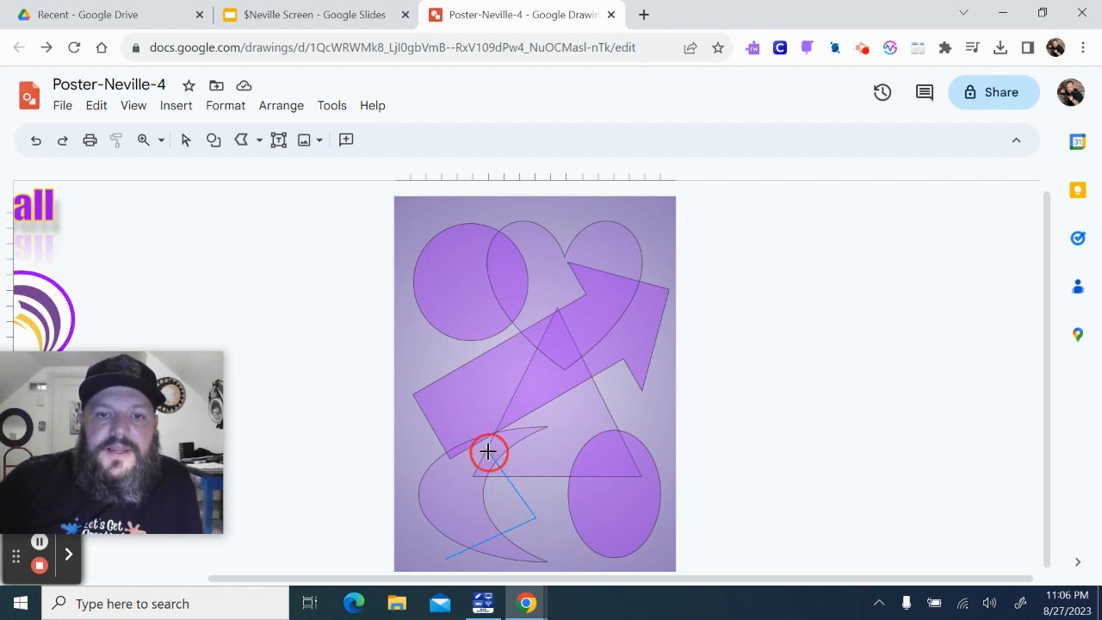
{"action": "left_click", "coordinate": [584, 413]}
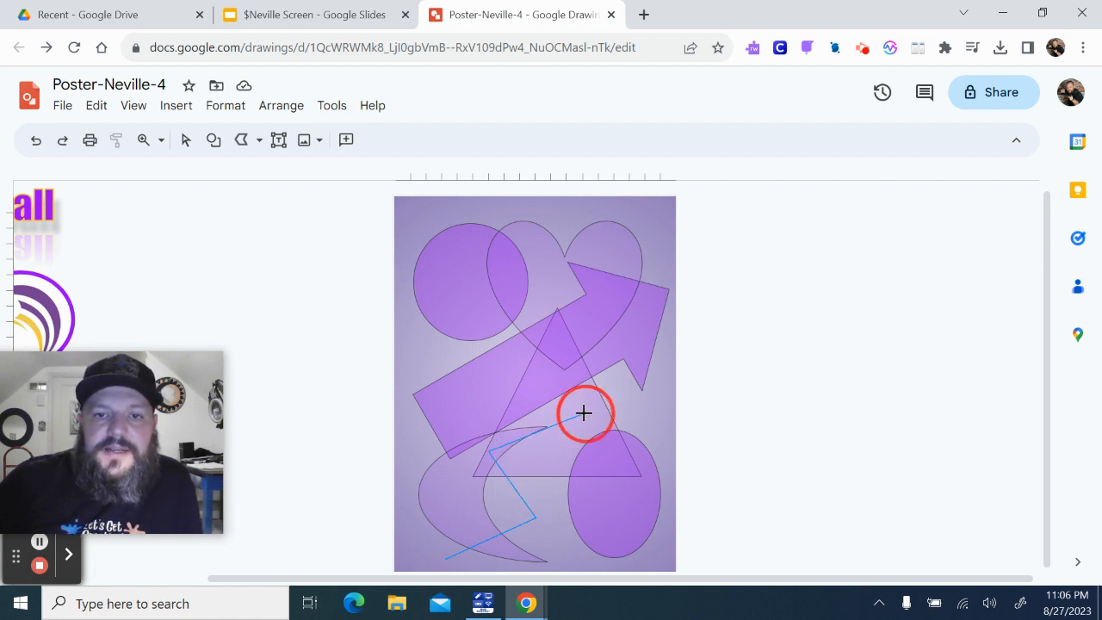
{"action": "left_click", "coordinate": [616, 342]}
{"action": "left_click", "coordinate": [659, 302]}
{"action": "left_click", "coordinate": [612, 290]}
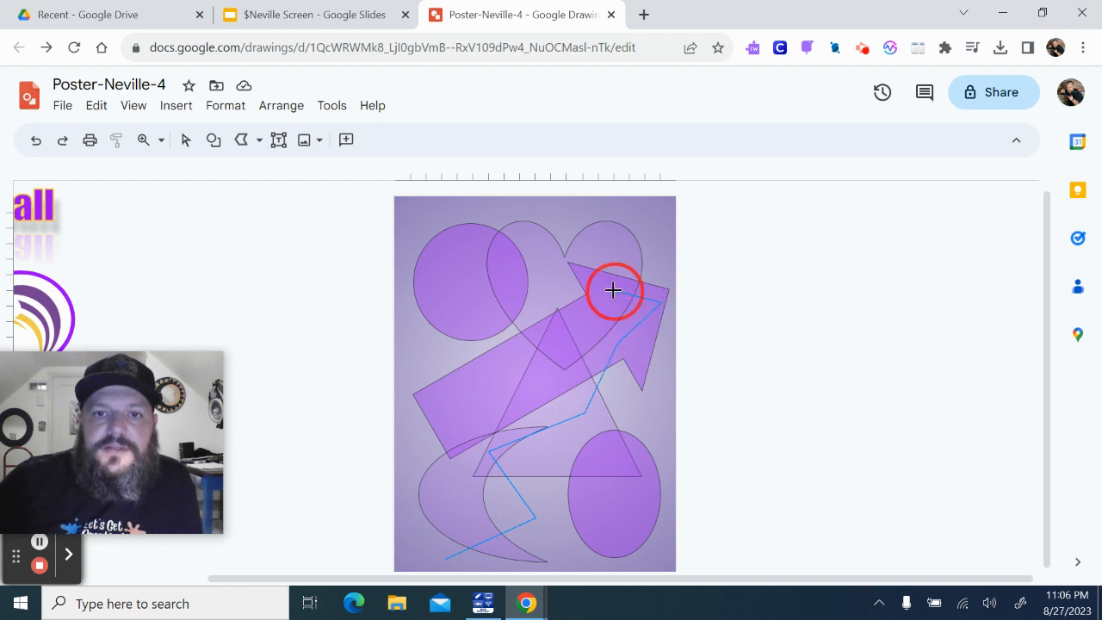
{"action": "left_click", "coordinate": [646, 213]}
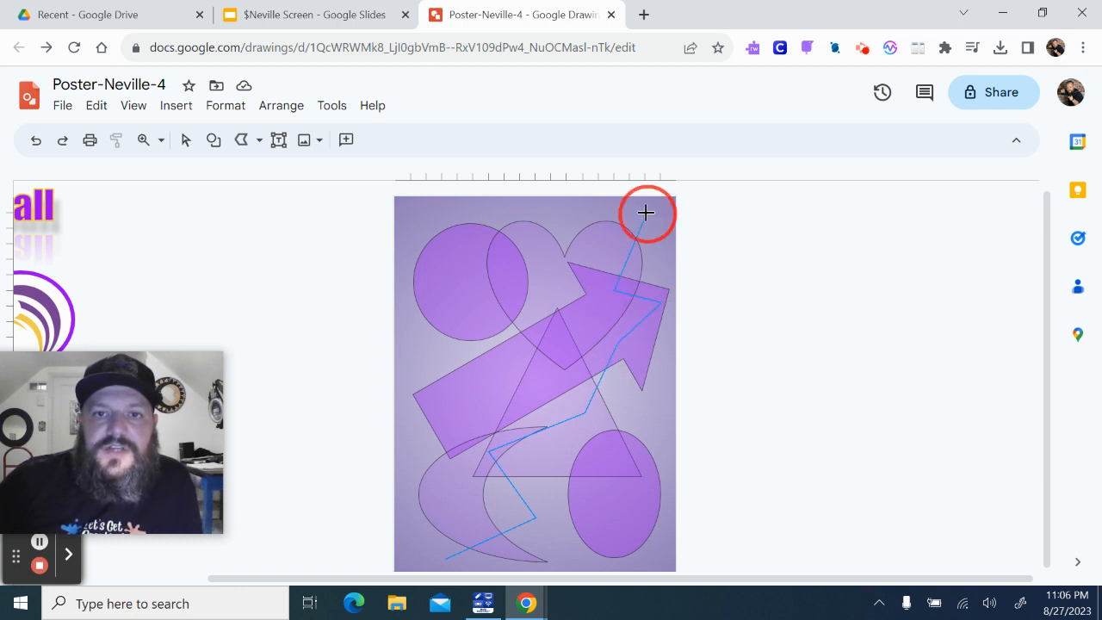
{"action": "left_click", "coordinate": [589, 294]}
{"action": "left_click", "coordinate": [628, 313]}
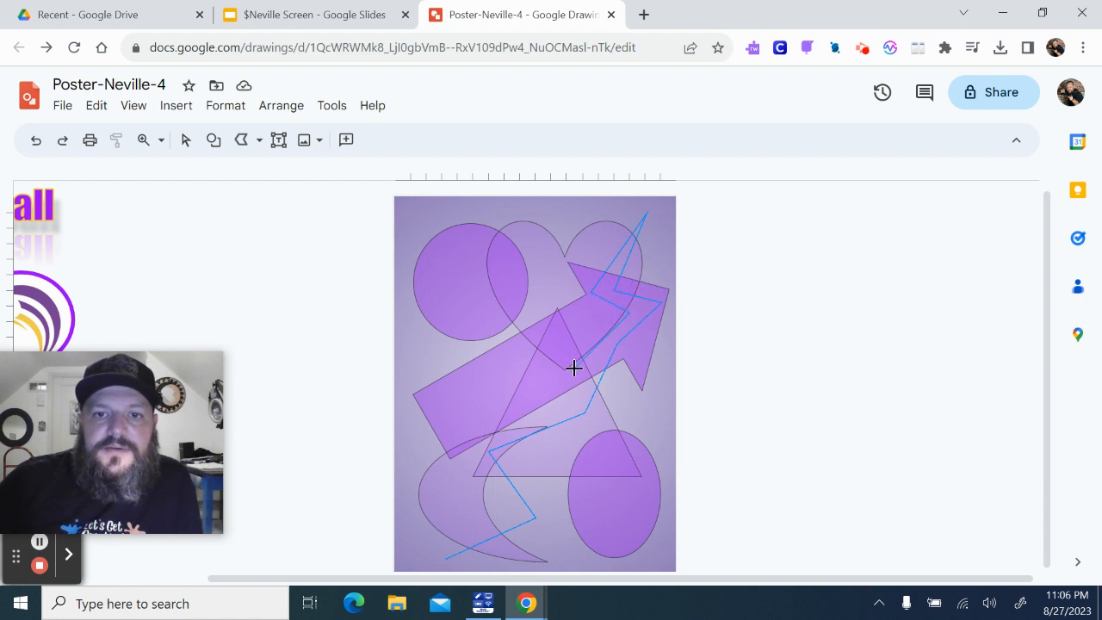
{"action": "left_click", "coordinate": [452, 442]}
{"action": "left_click", "coordinate": [498, 508]}
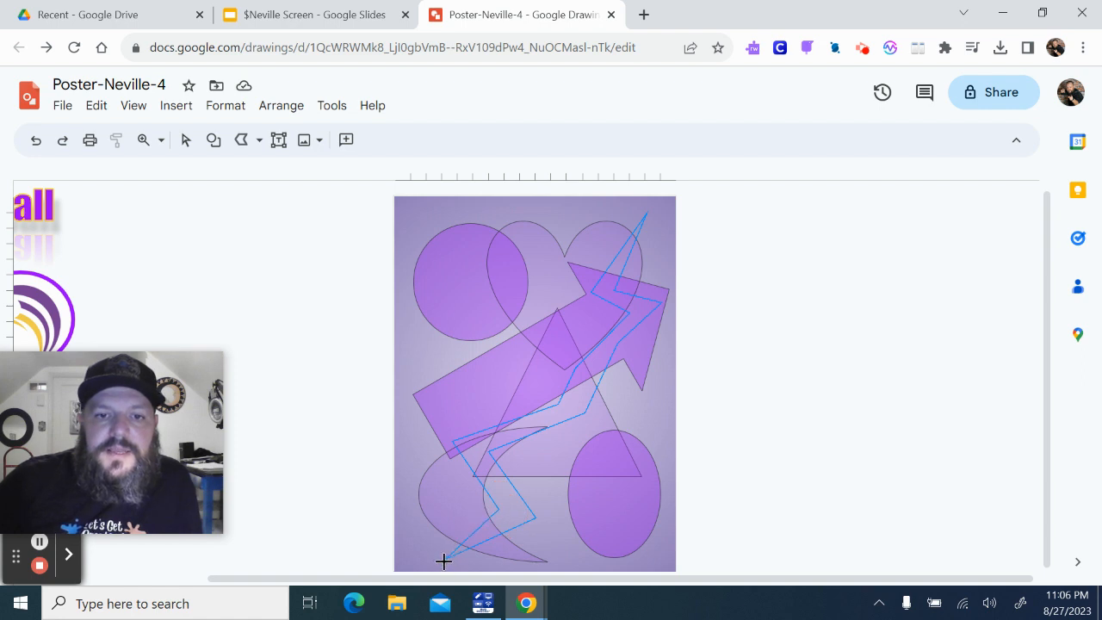
{"action": "left_click", "coordinate": [444, 560]}
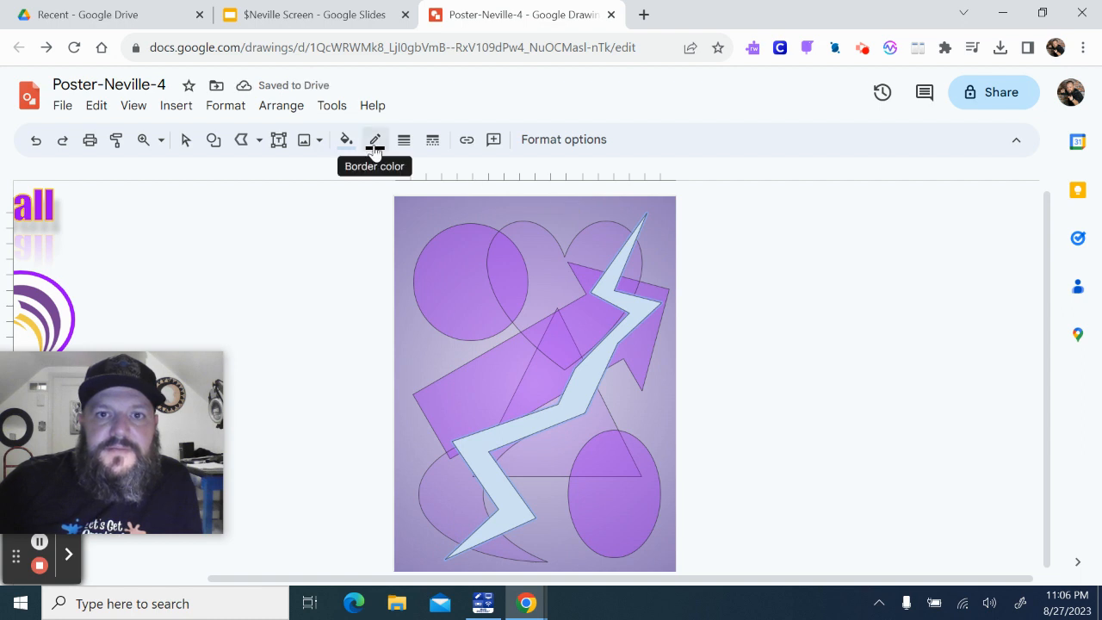
- Give the lightning bolt a semi-transparent custom yellow fill, #f1c232a5, with the alpha at 65
{"action": "left_click", "coordinate": [347, 145]}
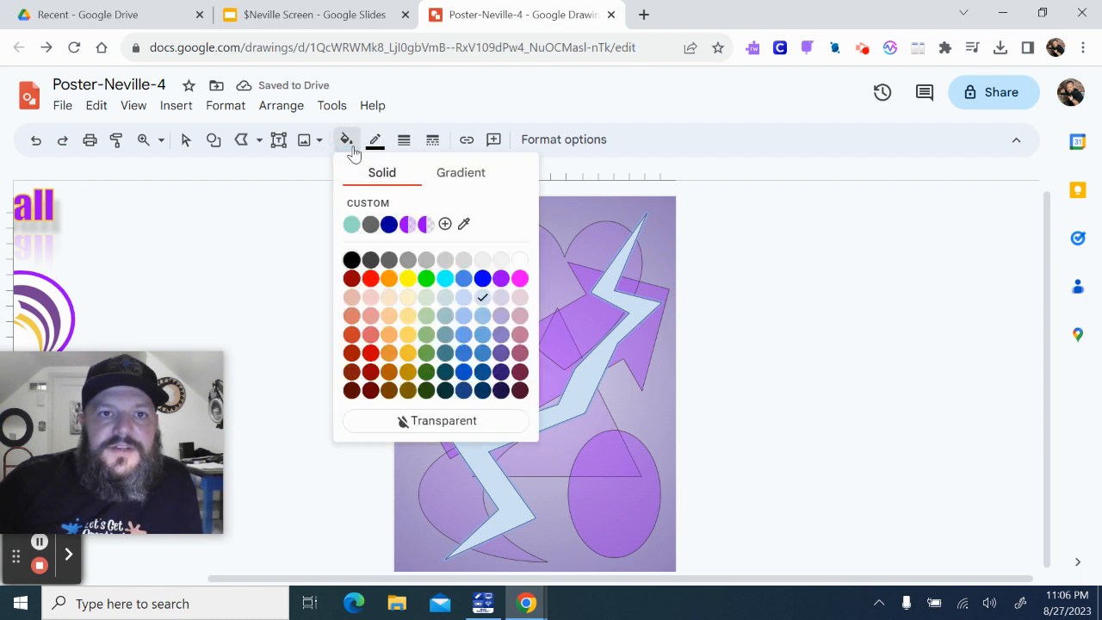
{"action": "left_click", "coordinate": [408, 351]}
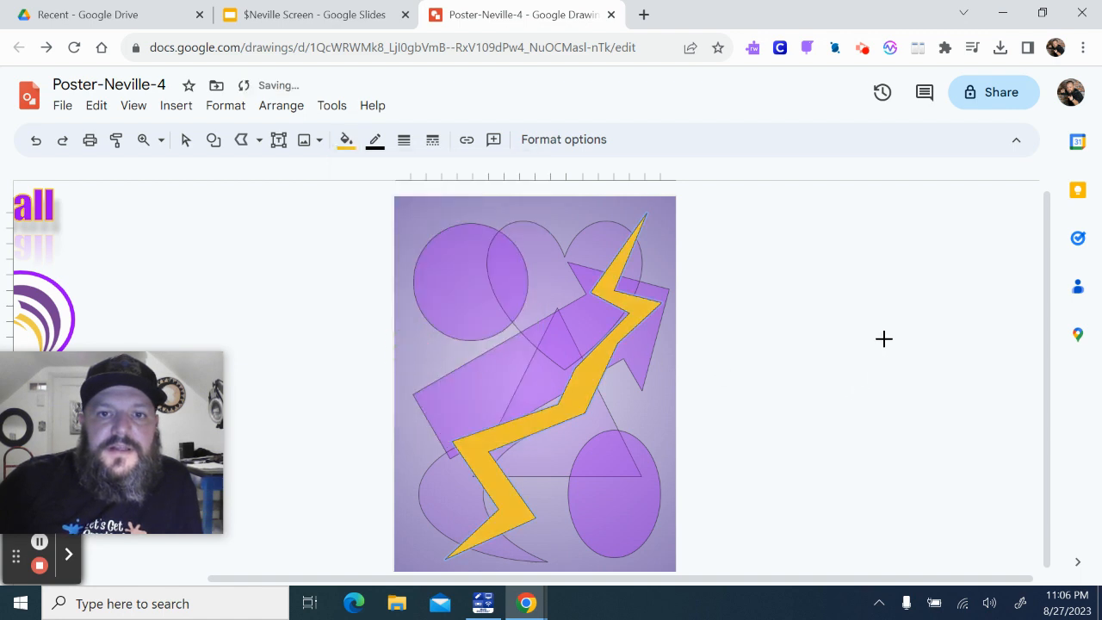
{"action": "left_click", "coordinate": [345, 143]}
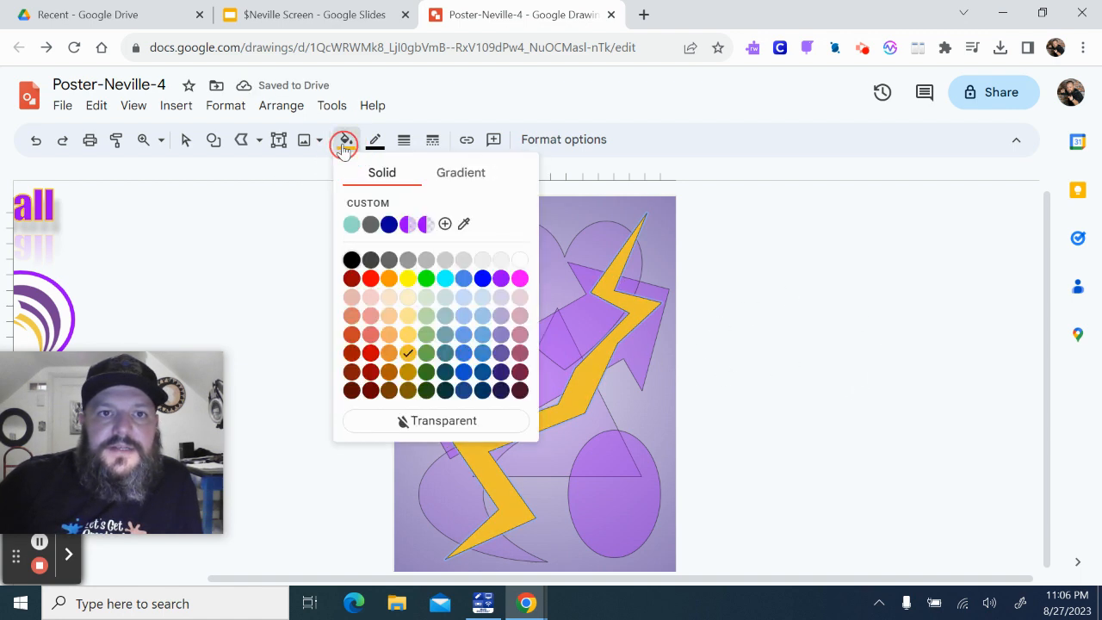
{"action": "left_click", "coordinate": [444, 224]}
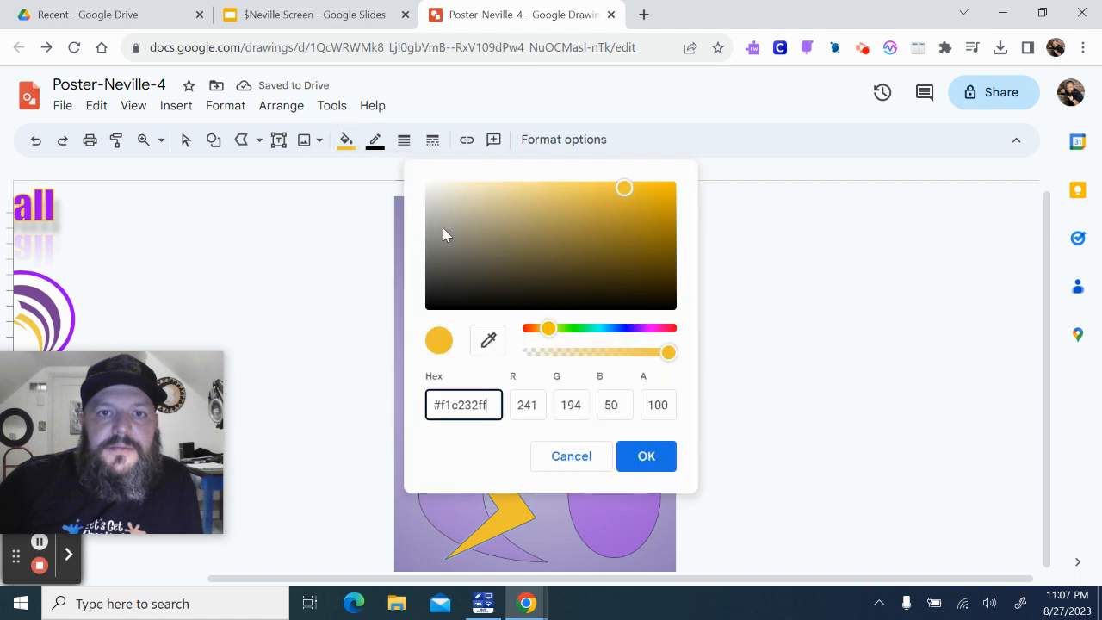
{"action": "mouse_move", "coordinate": [631, 357]}
{"action": "left_mouse_down"}
{"action": "mouse_move", "coordinate": [615, 352]}
{"action": "mouse_move", "coordinate": [614, 361]}
{"action": "left_mouse_up"}
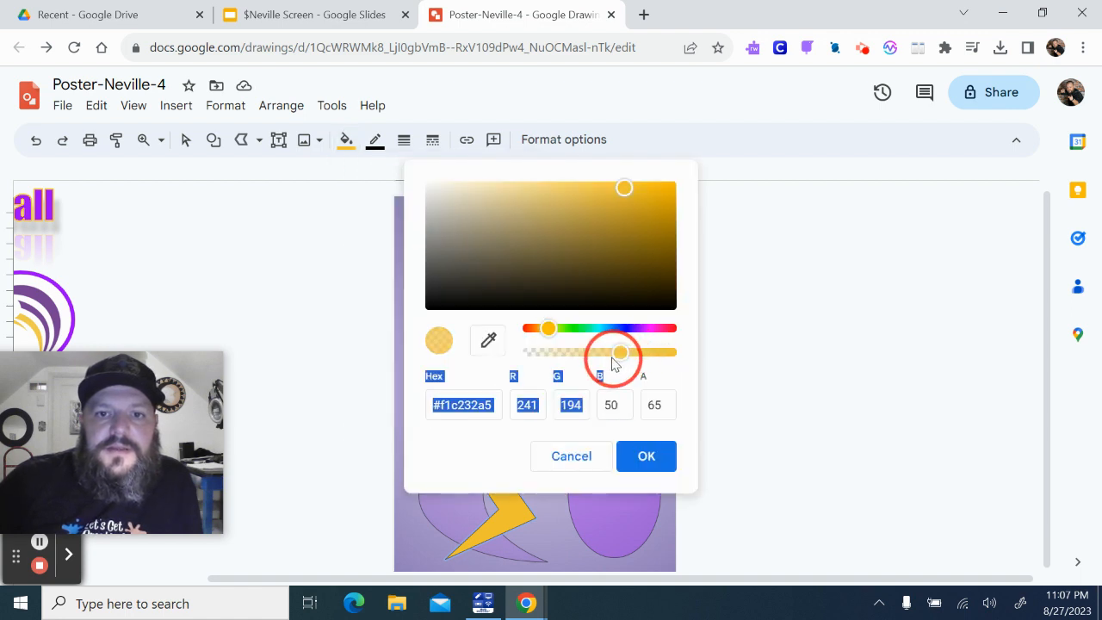
{"action": "left_click", "coordinate": [651, 456]}
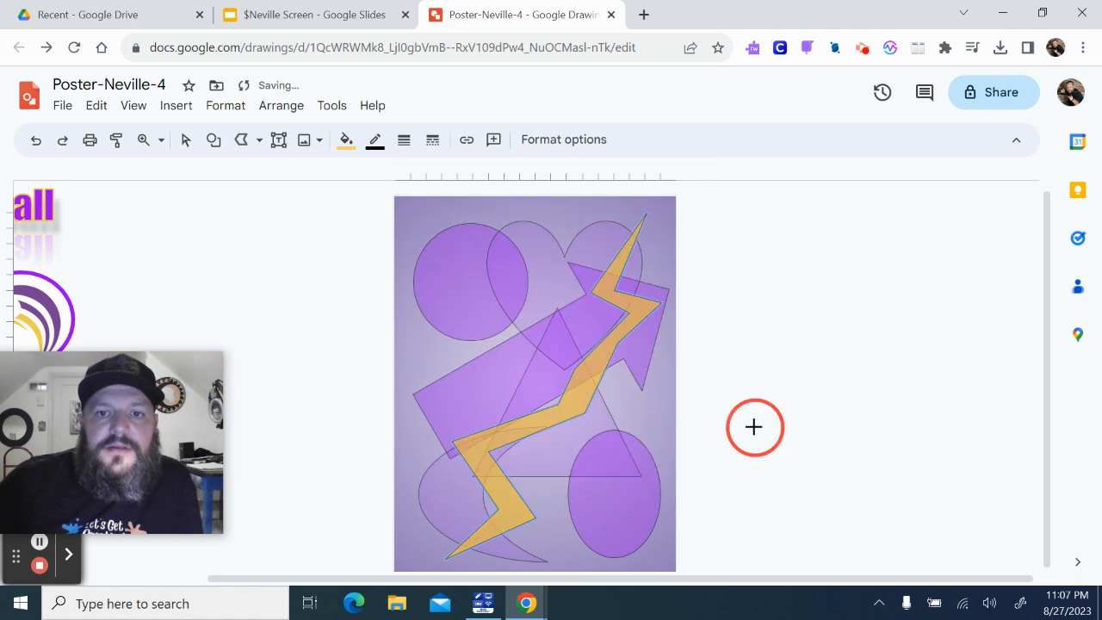
{"action": "left_click_drag", "start_coordinate": [754, 426], "coordinate": [758, 319]}
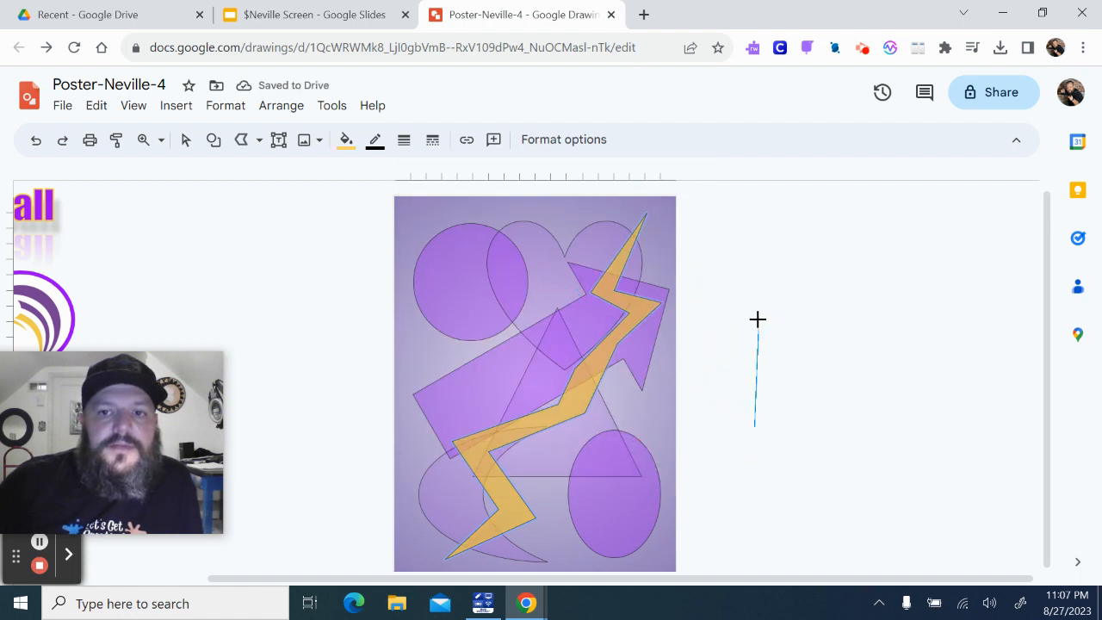
{"action": "left_click", "coordinate": [757, 319]}
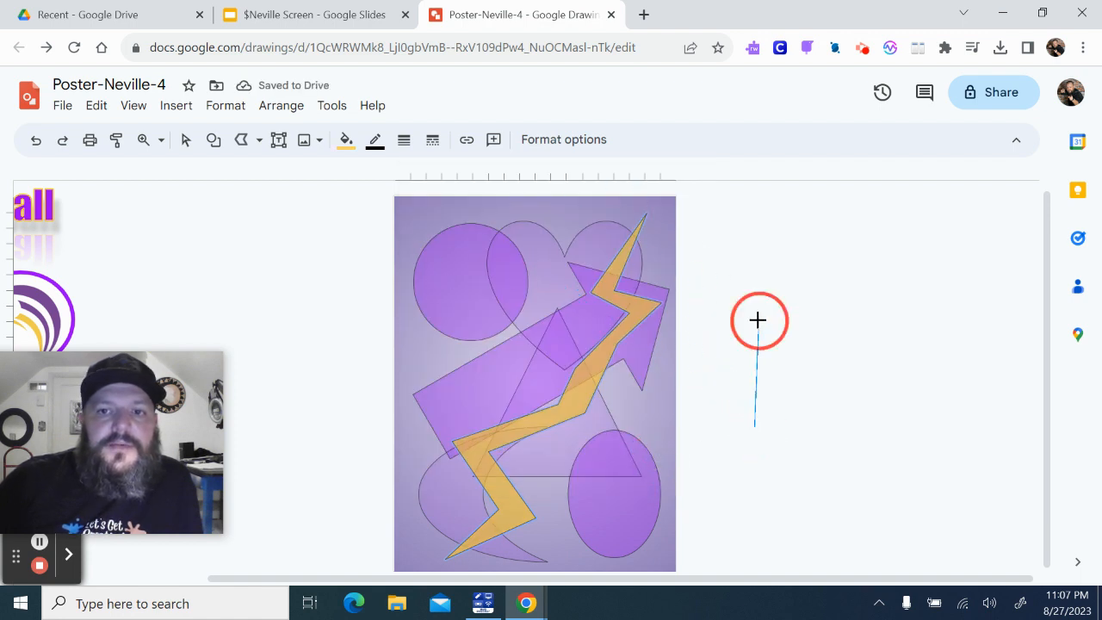
{"action": "left_click", "coordinate": [755, 427]}
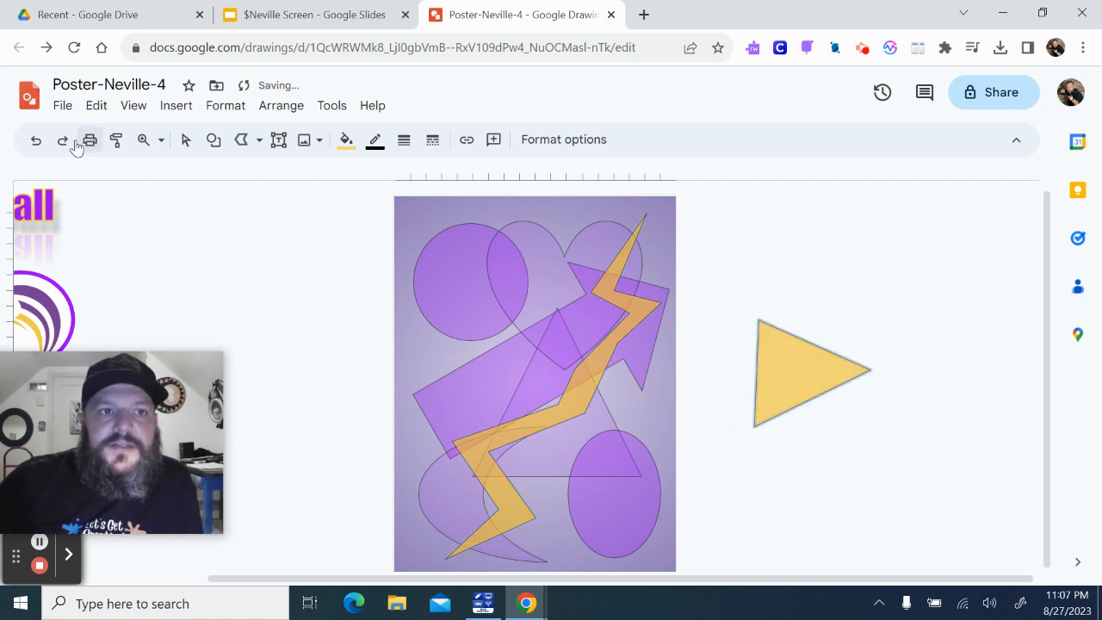
{"action": "left_click", "coordinate": [36, 140]}
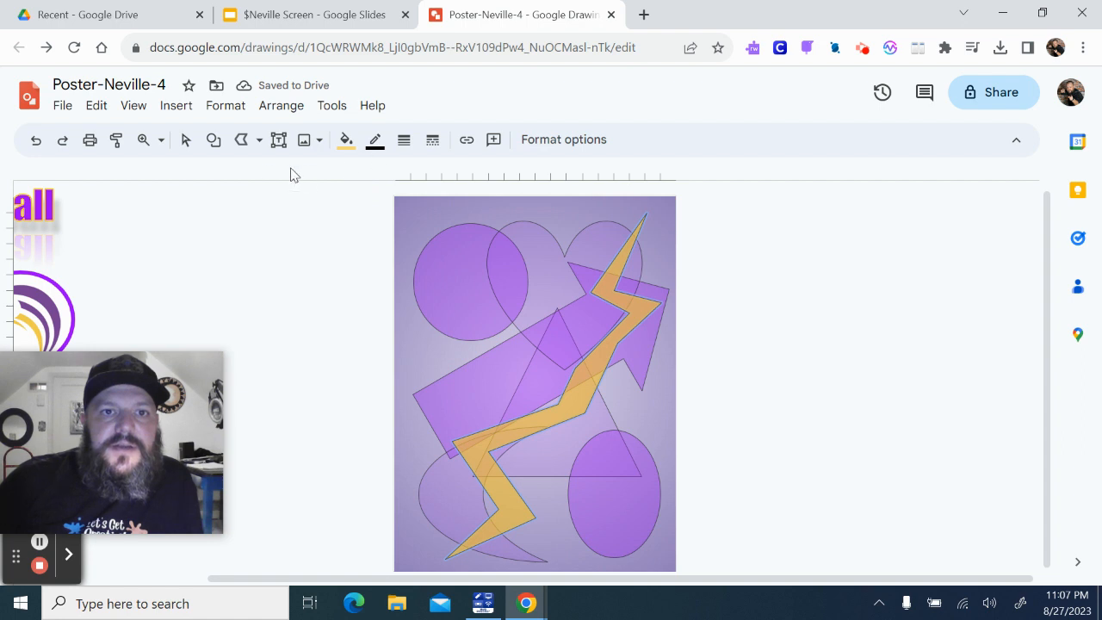
{"action": "left_click", "coordinate": [186, 141]}
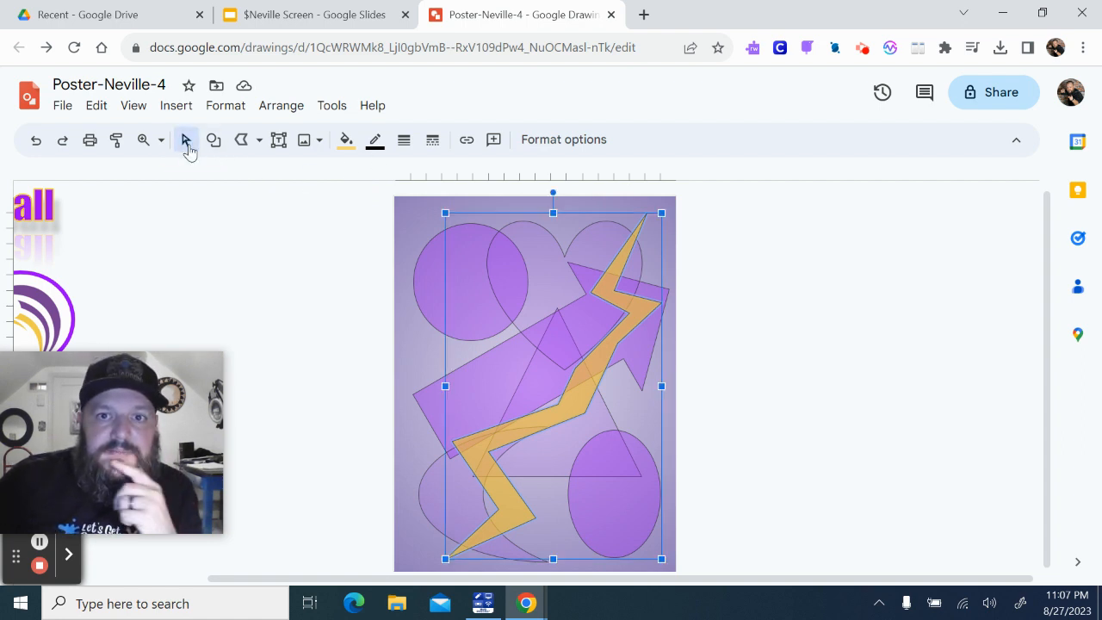
{"action": "left_click", "coordinate": [711, 310]}
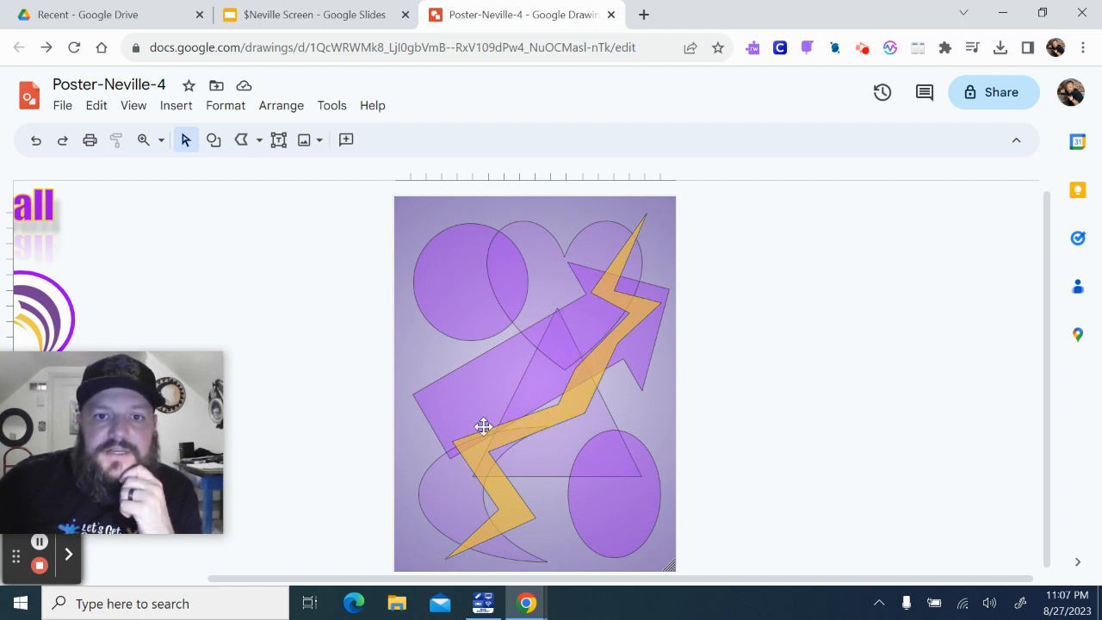
- Try out a closed polyline shape with a rounded base and jagged points beside the poster, and undo it
{"action": "left_click", "coordinate": [244, 143]}
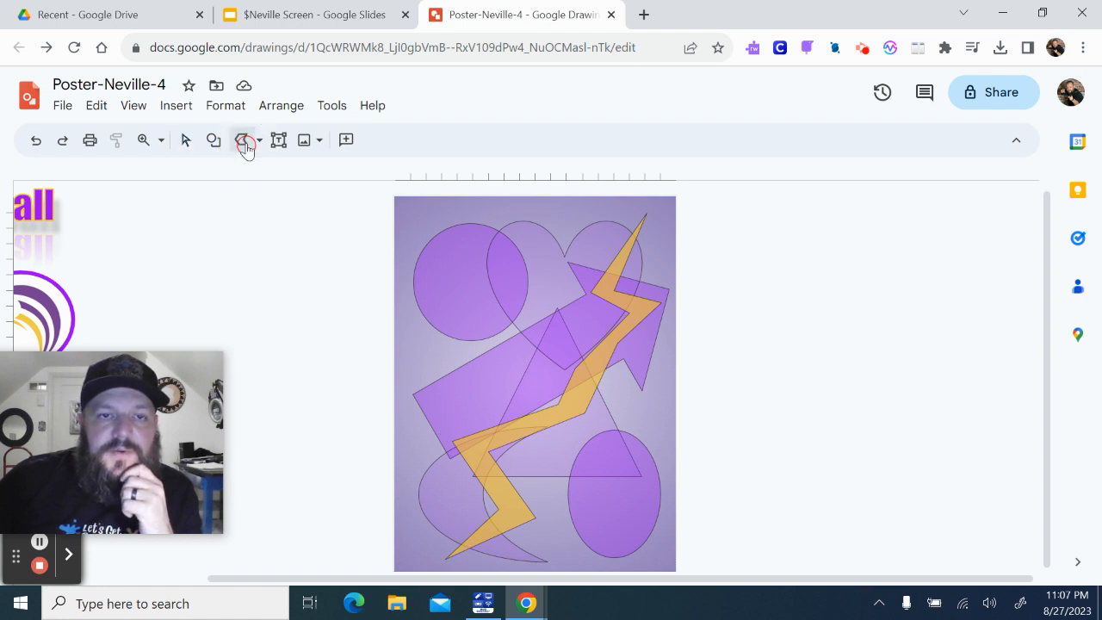
{"action": "left_click_drag", "start_coordinate": [815, 325], "coordinate": [796, 337]}
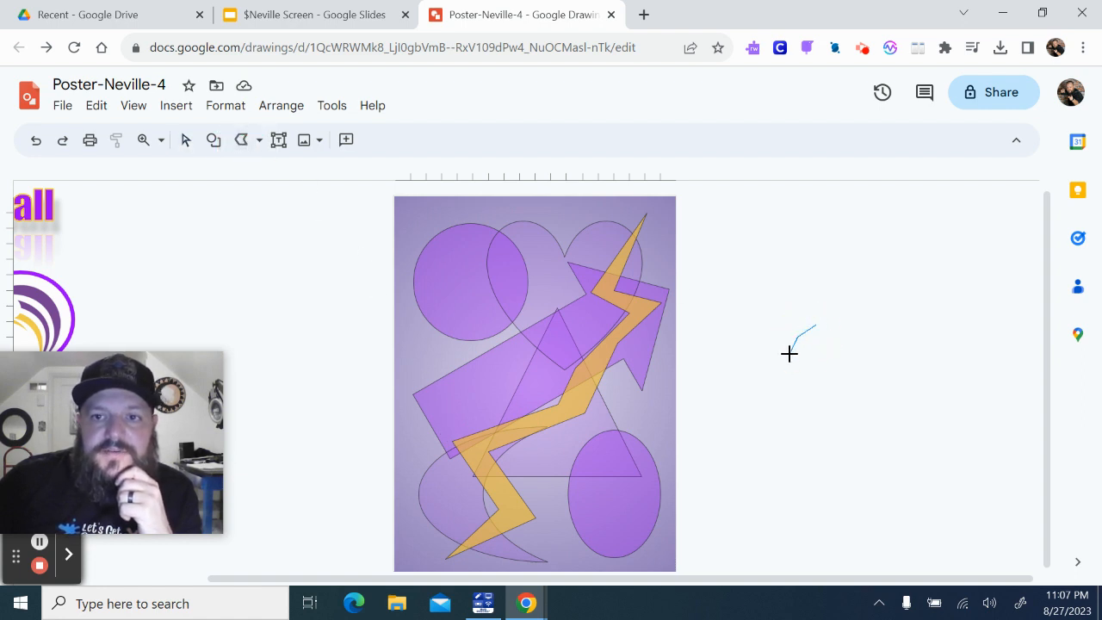
{"action": "mouse_move", "coordinate": [784, 378]}
{"action": "left_mouse_down"}
{"action": "mouse_move", "coordinate": [811, 432]}
{"action": "mouse_move", "coordinate": [848, 450]}
{"action": "mouse_move", "coordinate": [910, 439]}
{"action": "mouse_move", "coordinate": [931, 405]}
{"action": "mouse_move", "coordinate": [872, 405]}
{"action": "left_mouse_up"}
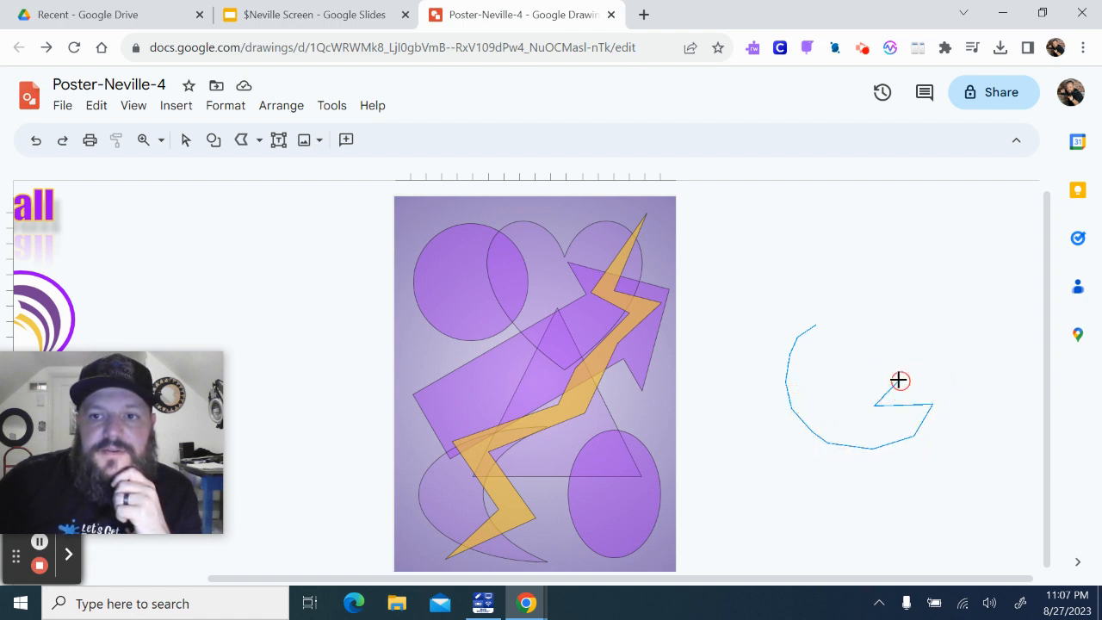
{"action": "left_click", "coordinate": [844, 384]}
{"action": "left_click", "coordinate": [885, 311]}
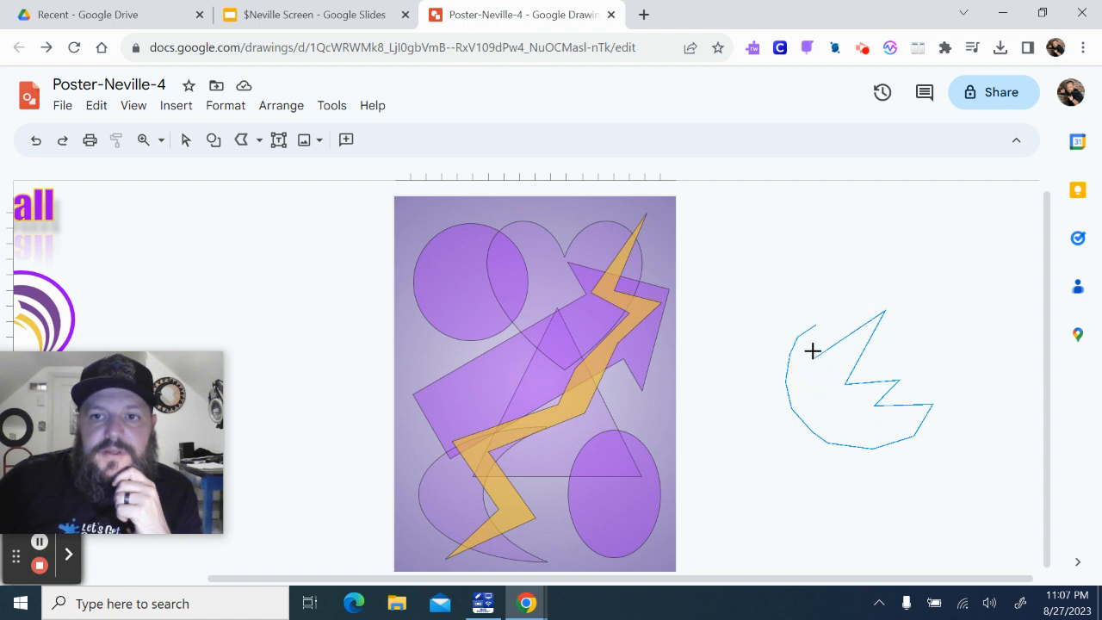
{"action": "left_click", "coordinate": [813, 324]}
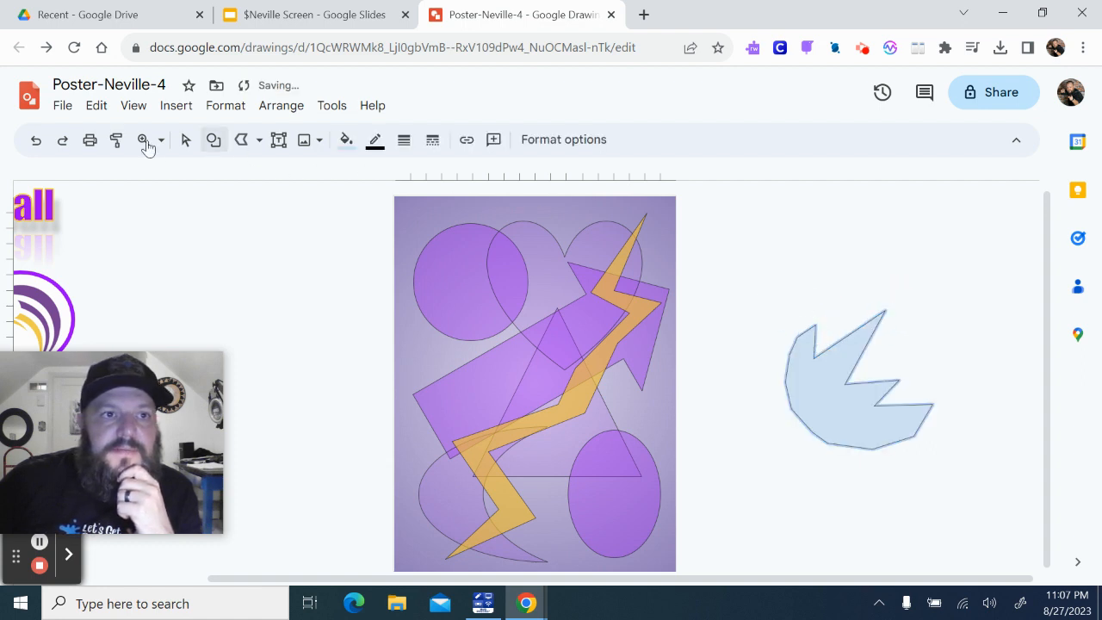
{"action": "left_click", "coordinate": [37, 145]}
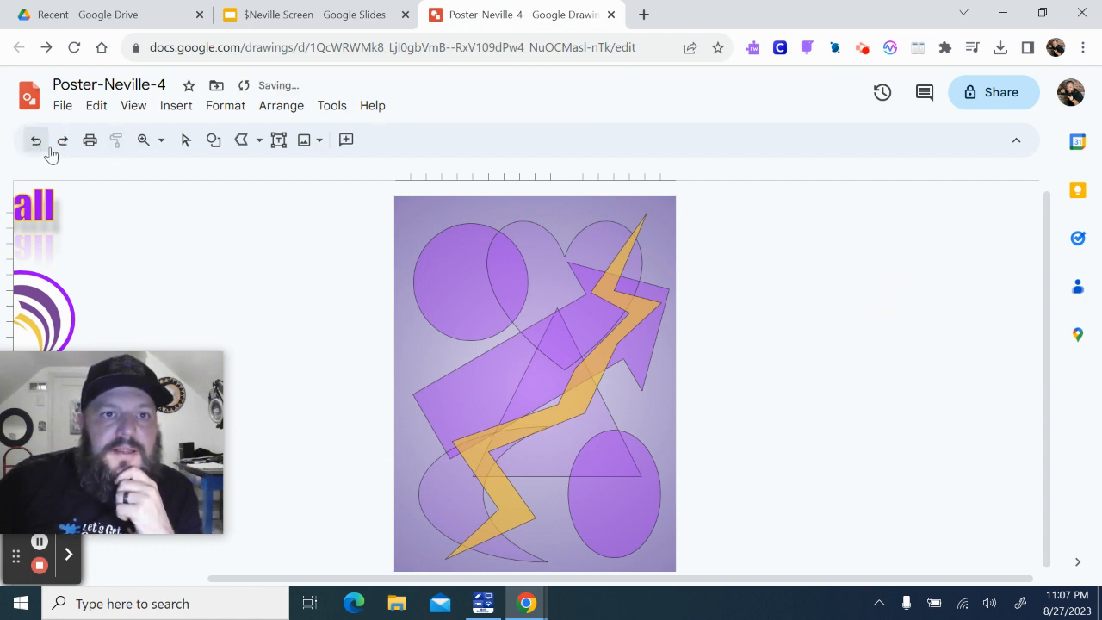
- Try out a closed, smoothly rounded freeform shape with the Curve tool beside the poster, and delete it
{"action": "left_click", "coordinate": [260, 145]}
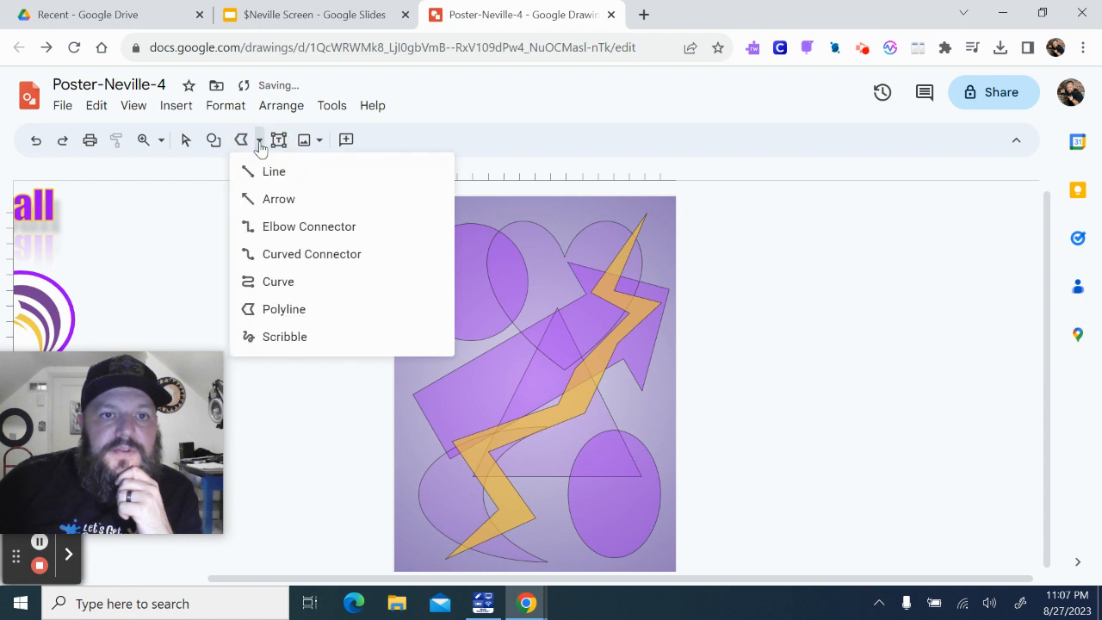
{"action": "left_click", "coordinate": [295, 279]}
{"action": "left_click", "coordinate": [751, 318]}
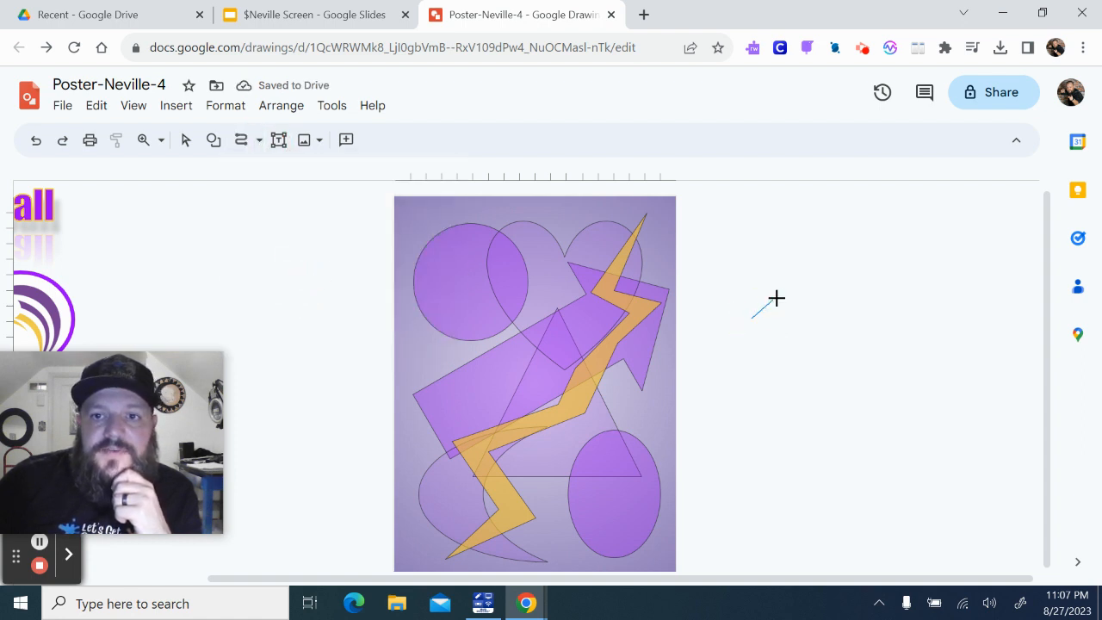
{"action": "left_click", "coordinate": [874, 252]}
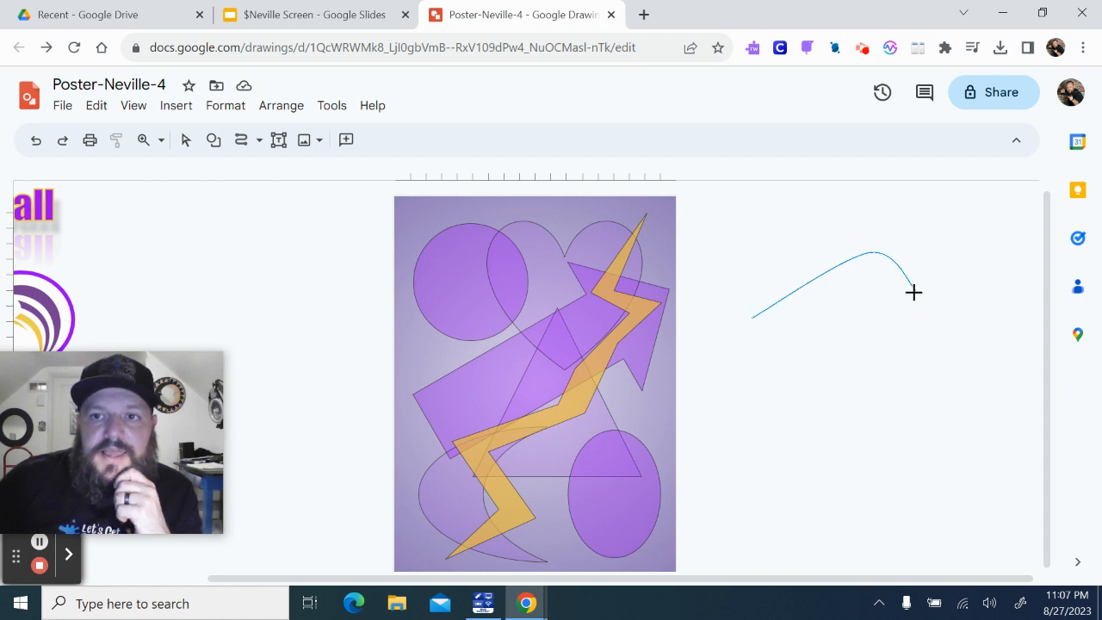
{"action": "left_click", "coordinate": [915, 387]}
{"action": "left_click", "coordinate": [788, 446]}
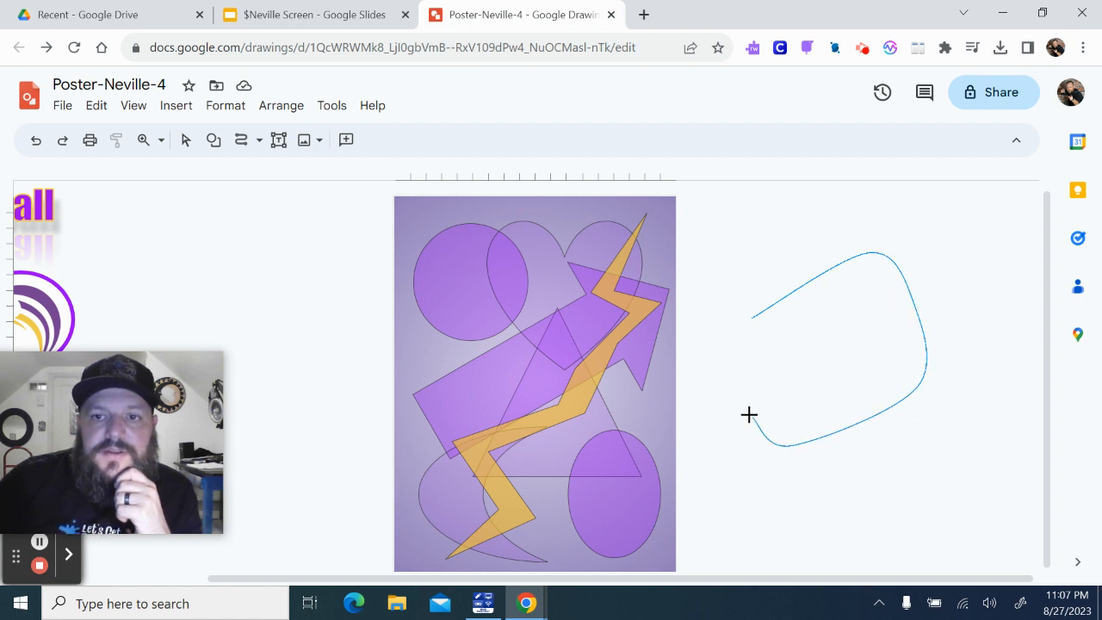
{"action": "left_click", "coordinate": [855, 350]}
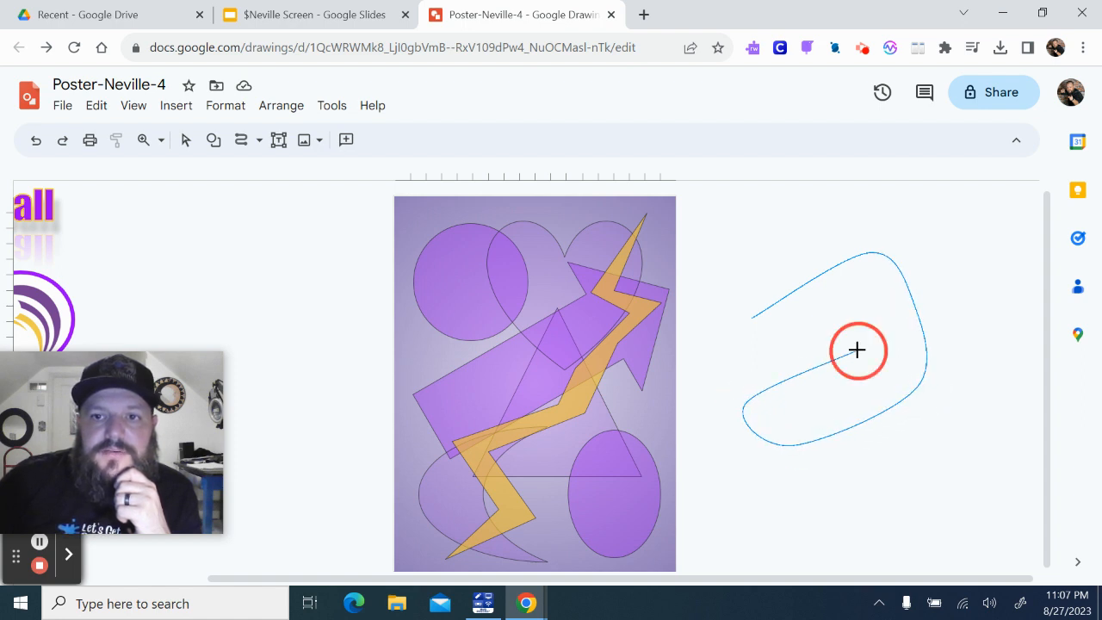
{"action": "left_click", "coordinate": [799, 347]}
{"action": "left_click", "coordinate": [701, 386]}
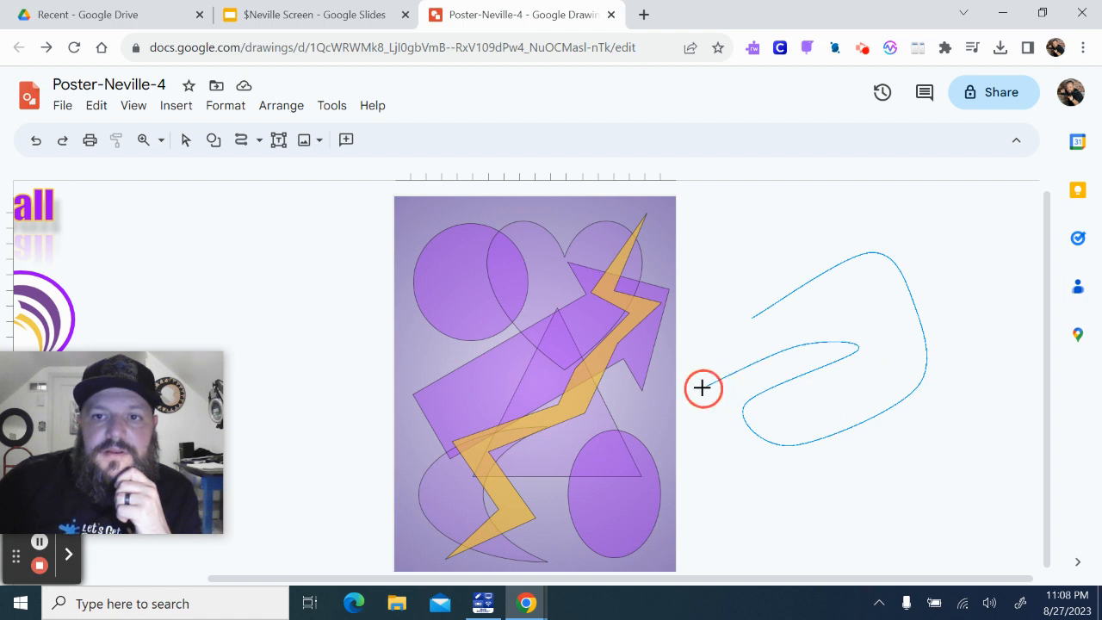
{"action": "left_click", "coordinate": [712, 294]}
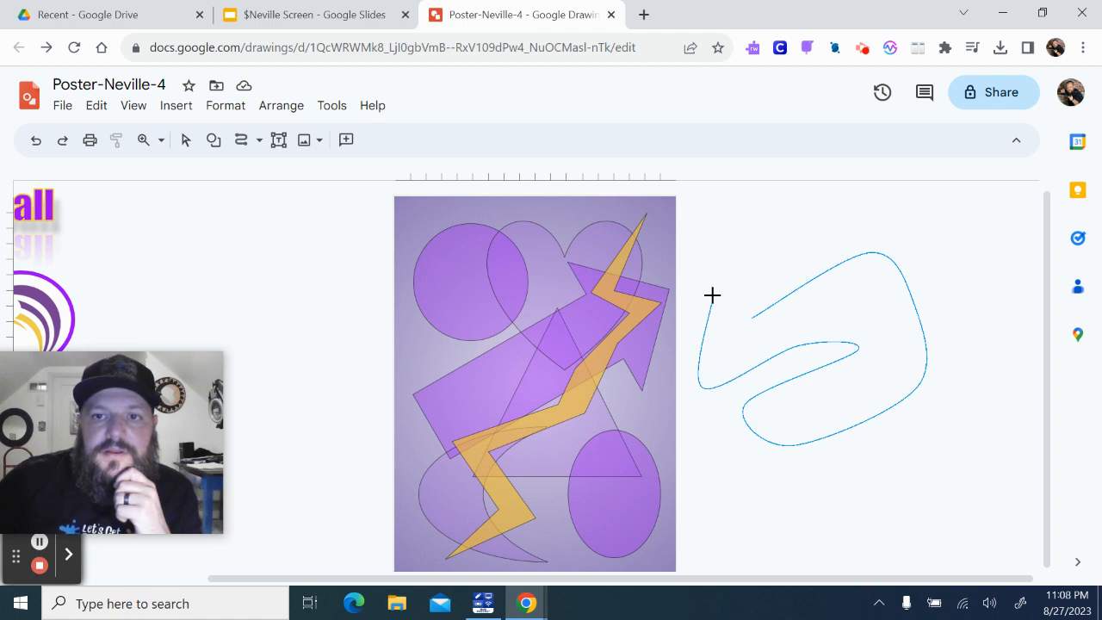
{"action": "left_click", "coordinate": [752, 321]}
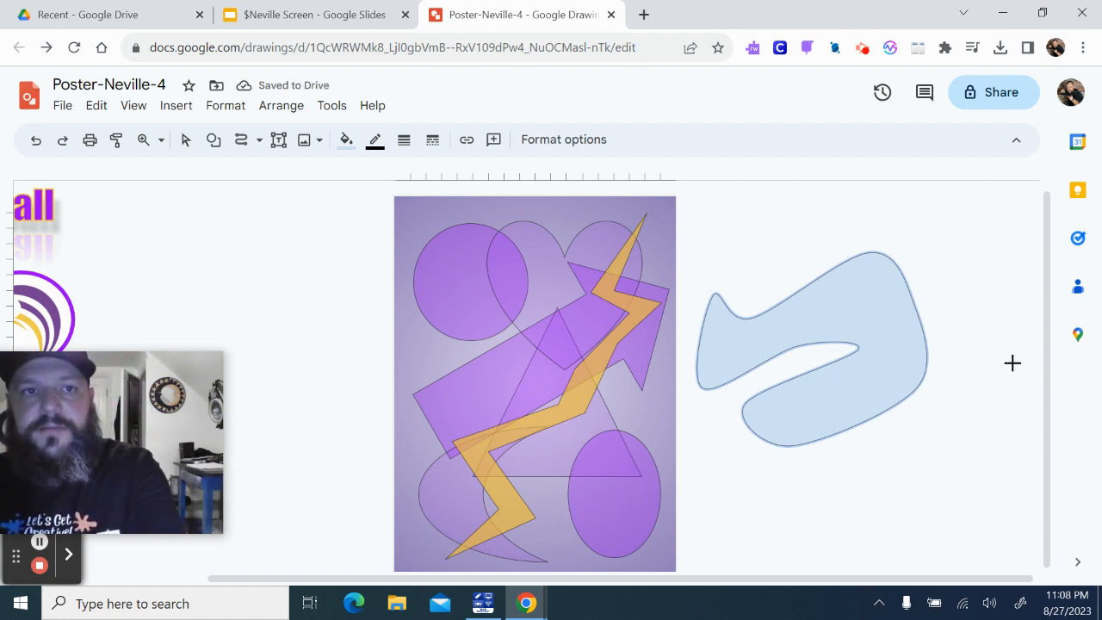
{"action": "key", "text": "Delete"}
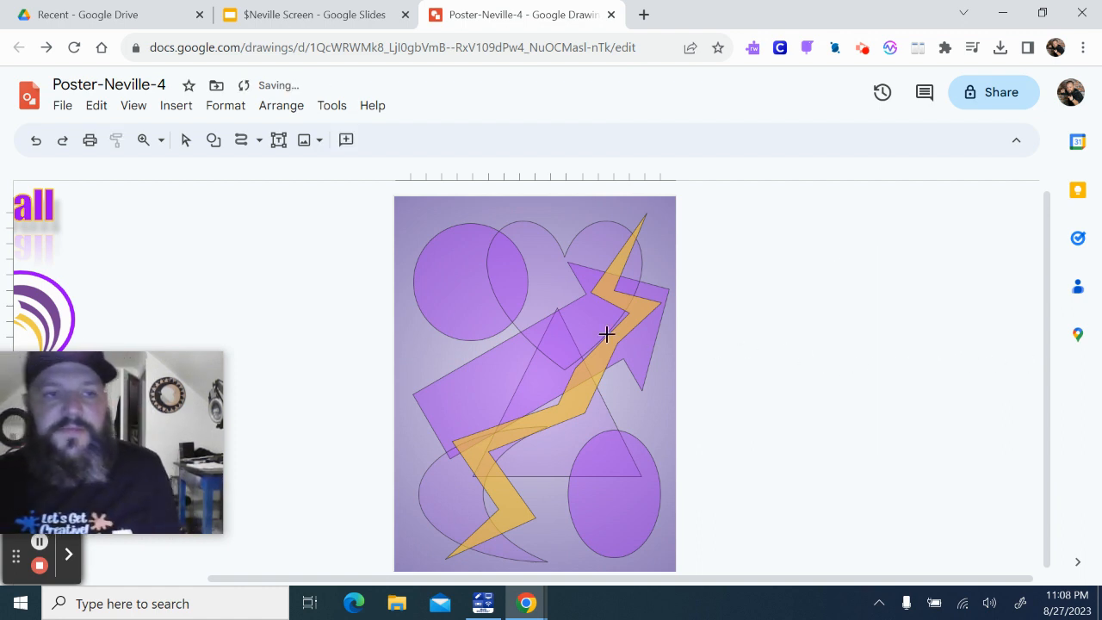